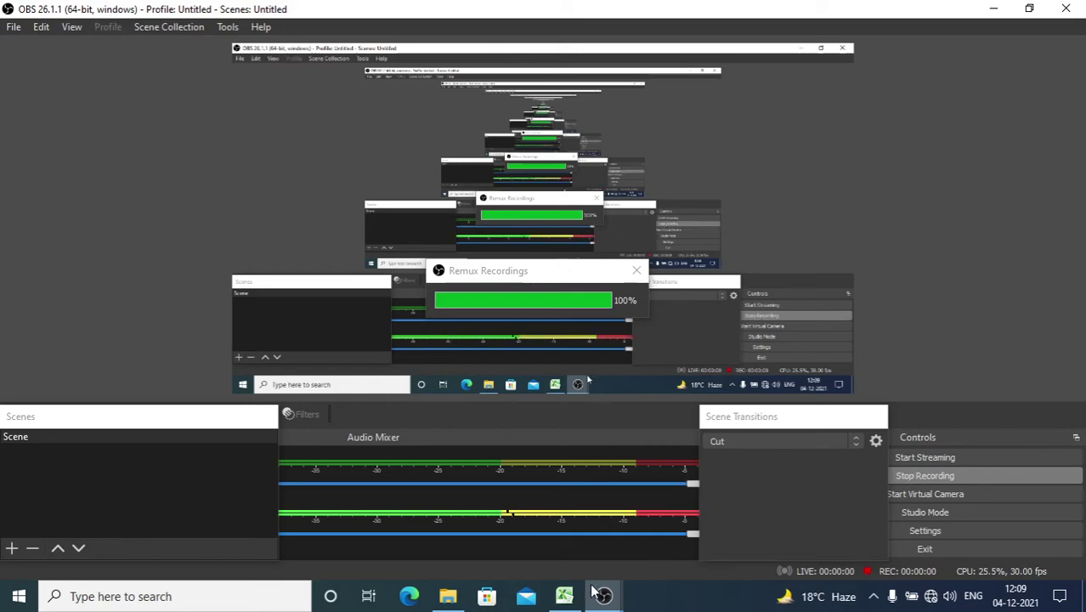
Switch from OBS Studio to the Excel inventory workbook using its taskbar thumbnail
mouse_move(564, 595)
left_click(548, 554)
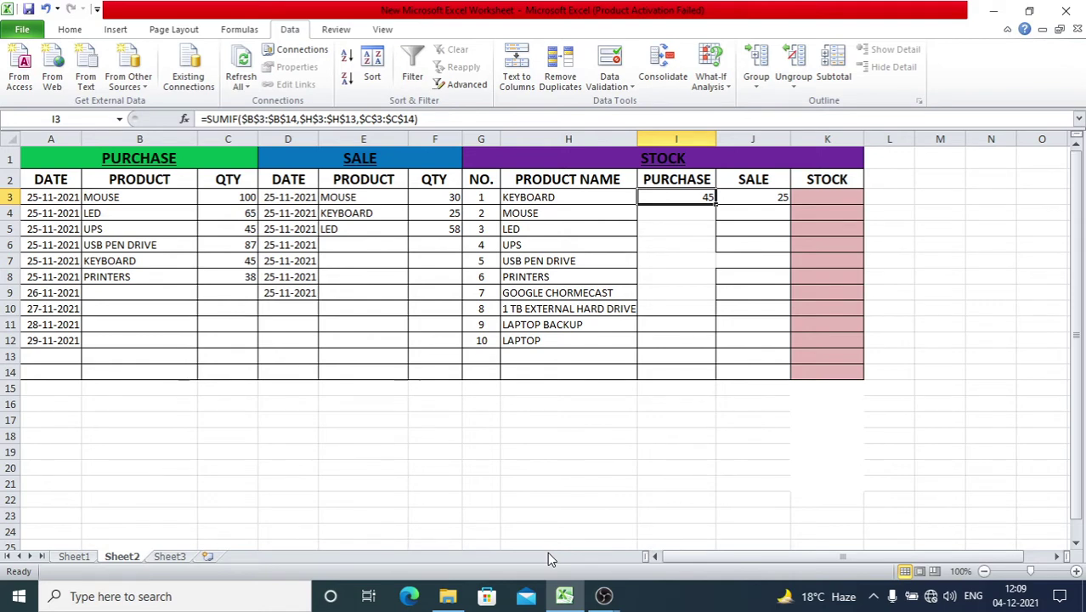
Select the first purchase date in cell A3
left_click(65, 195)
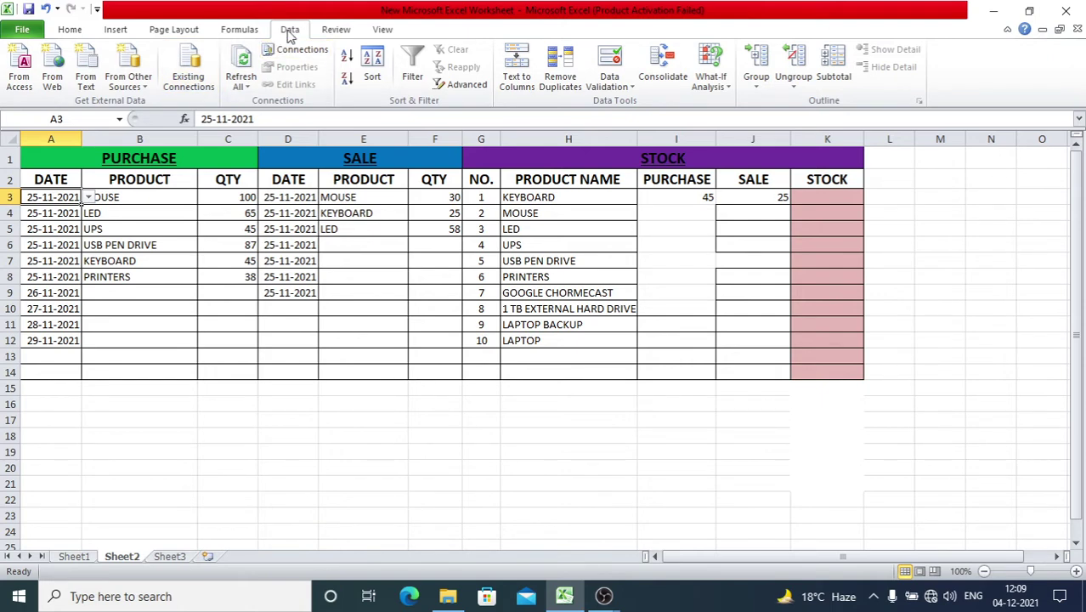
Confirm A3's Data Validation is Allow: List with Source =$D$3, and close with OK
left_click(630, 90)
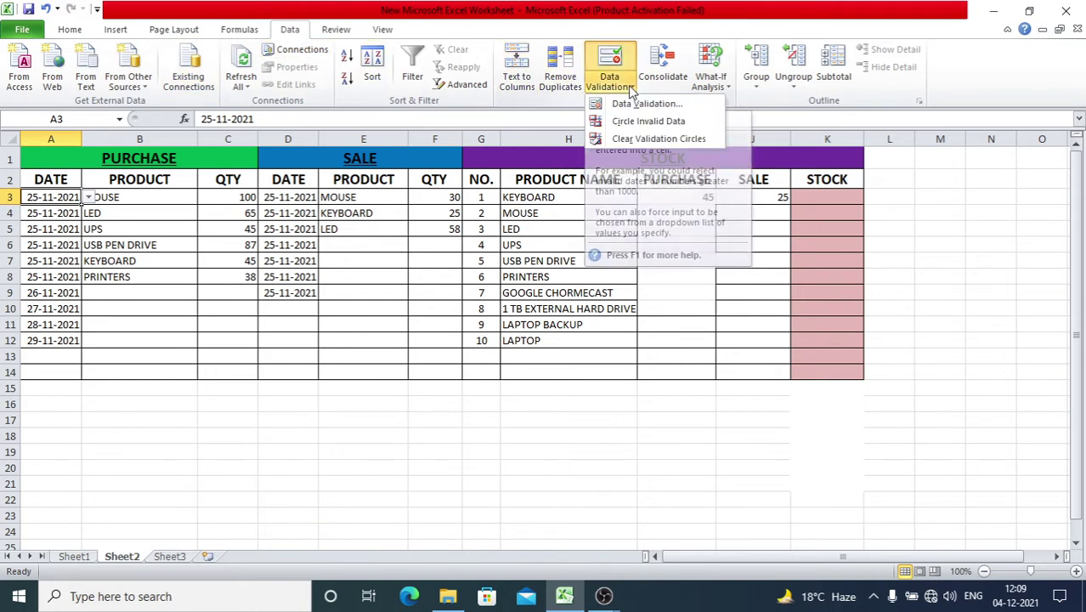
left_click(639, 103)
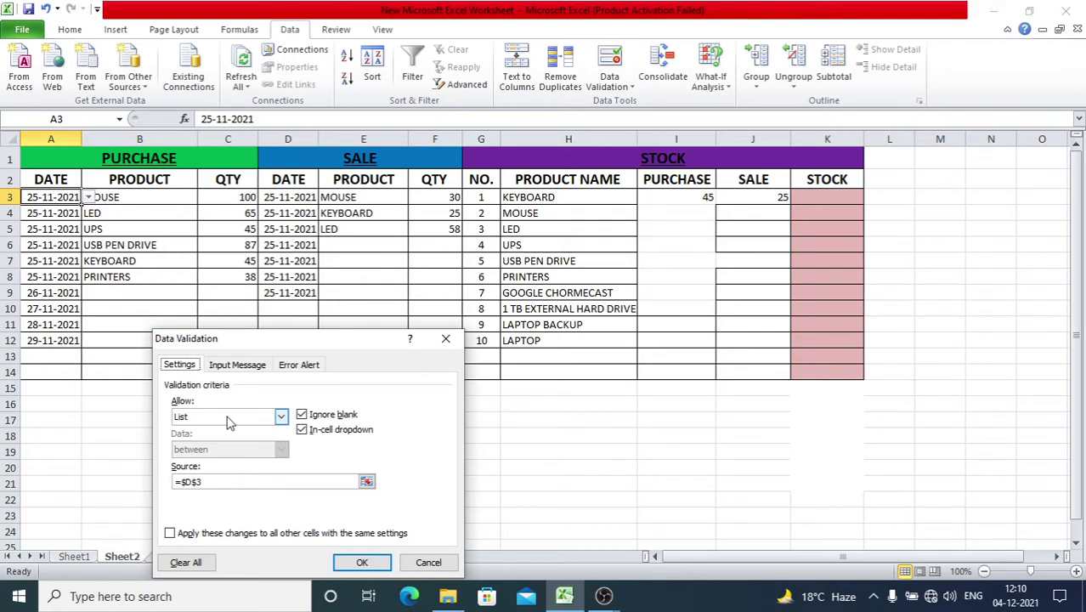
left_click(358, 561)
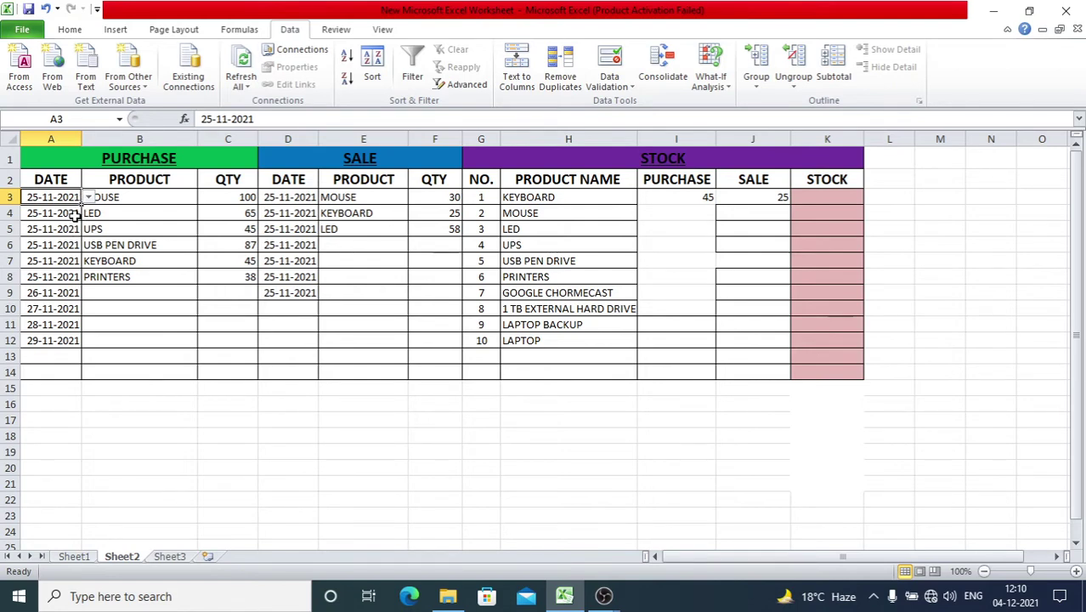
Keep A5 at 25-11-2021, then test filling a consecutive date series from A3 to A7
left_click(72, 214)
left_click(67, 229)
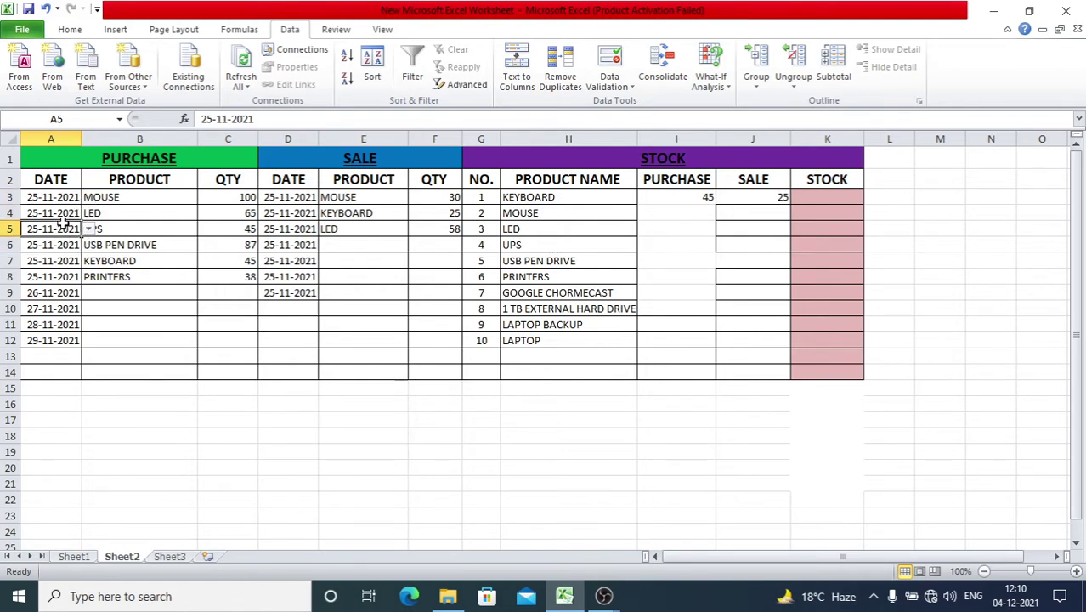
left_click(88, 229)
left_click(61, 243)
left_click(72, 199)
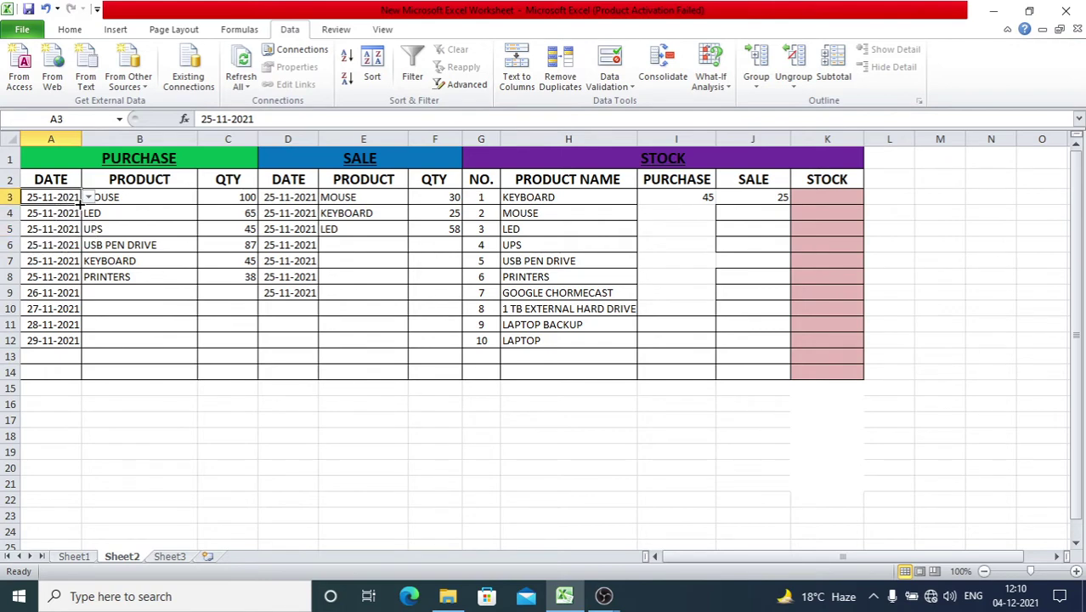
left_click_drag(80, 203, 81, 261)
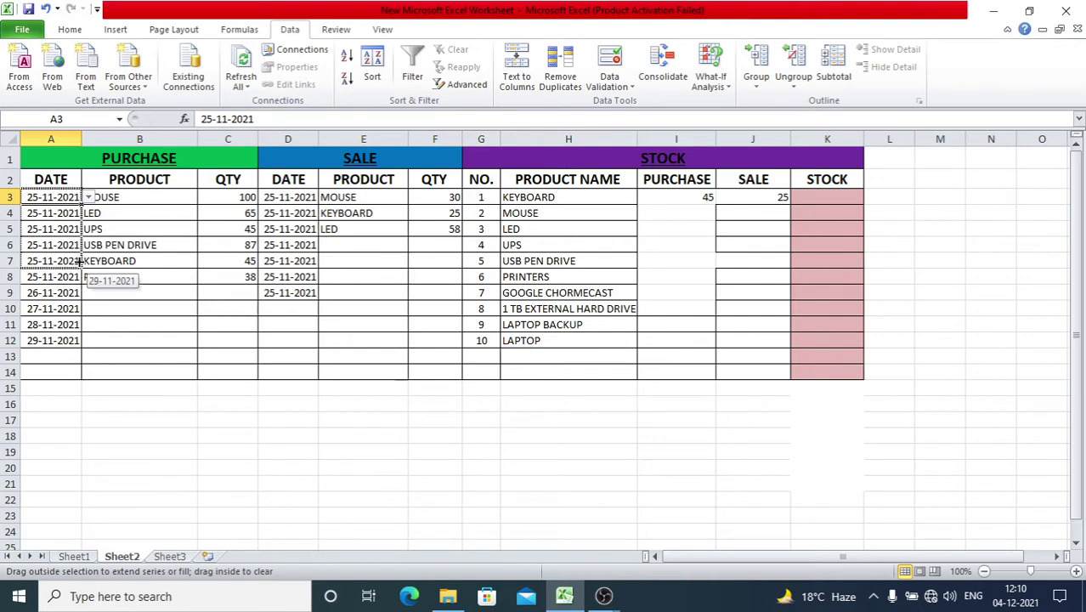
left_click_drag(81, 262, 80, 261)
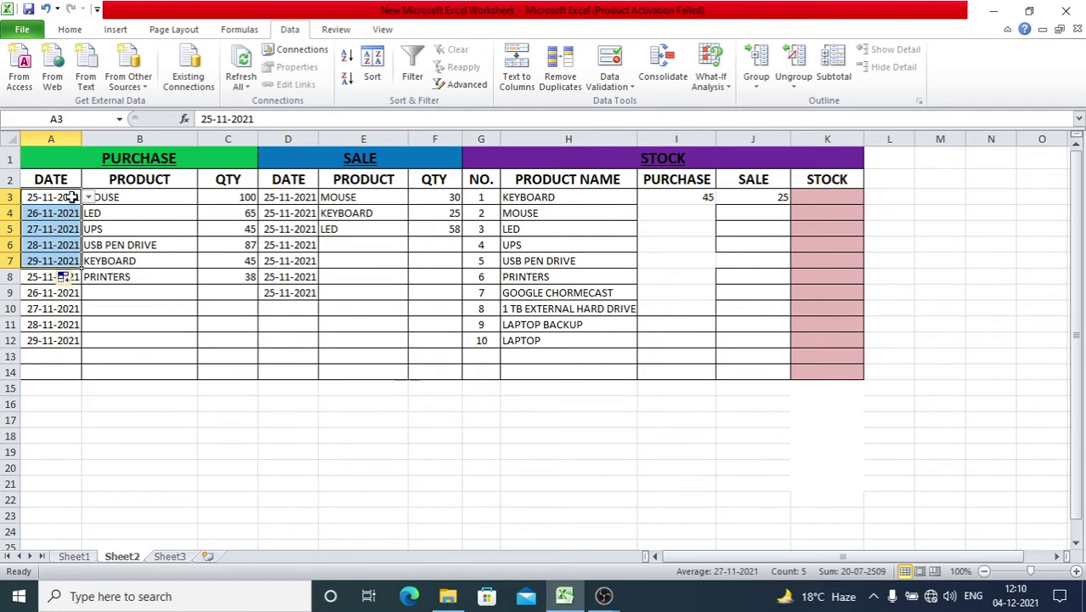
Paste A3's 25-11-2021 into A4, A5, A6 and A7
left_click(76, 199)
left_click_drag(81, 203, 82, 254)
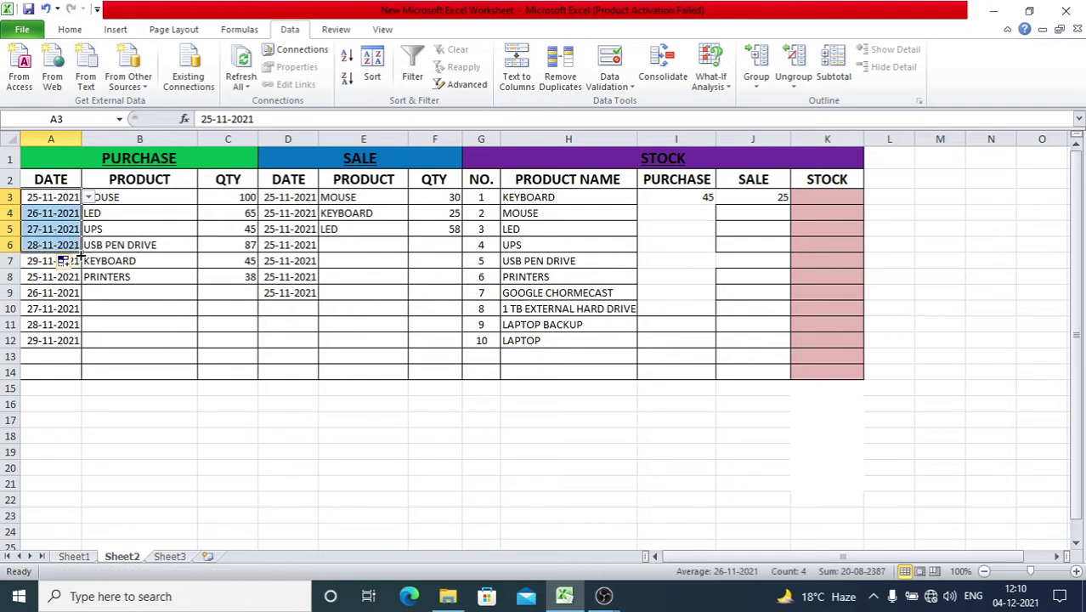
left_click(63, 198)
left_click(75, 212)
type("25-11-2021")
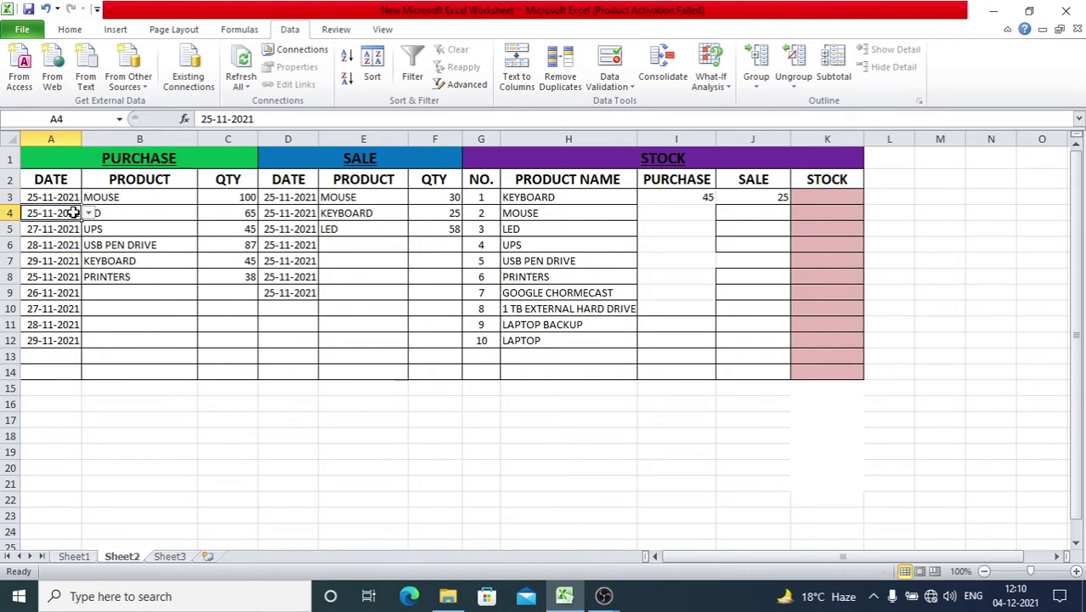
left_click(55, 229)
type("25-11-2021")
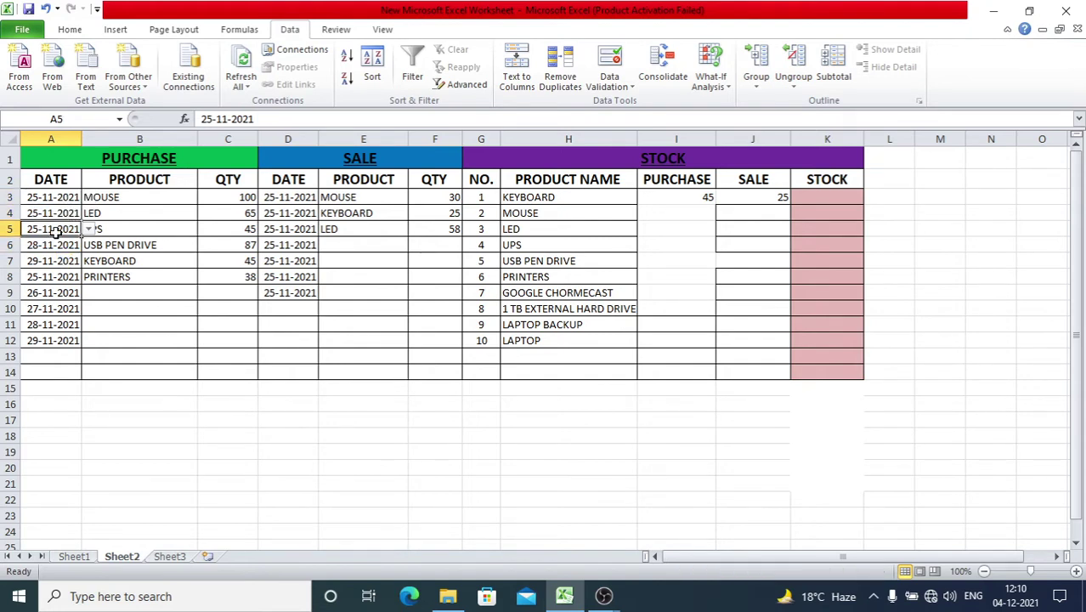
left_click(62, 246)
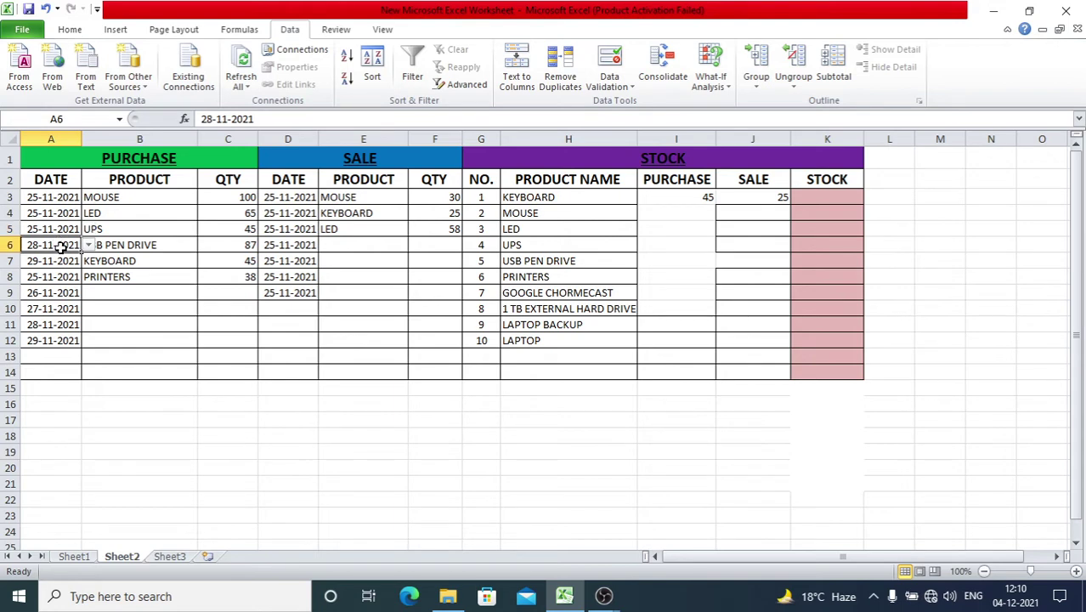
type("25-11-2021")
left_click(63, 260)
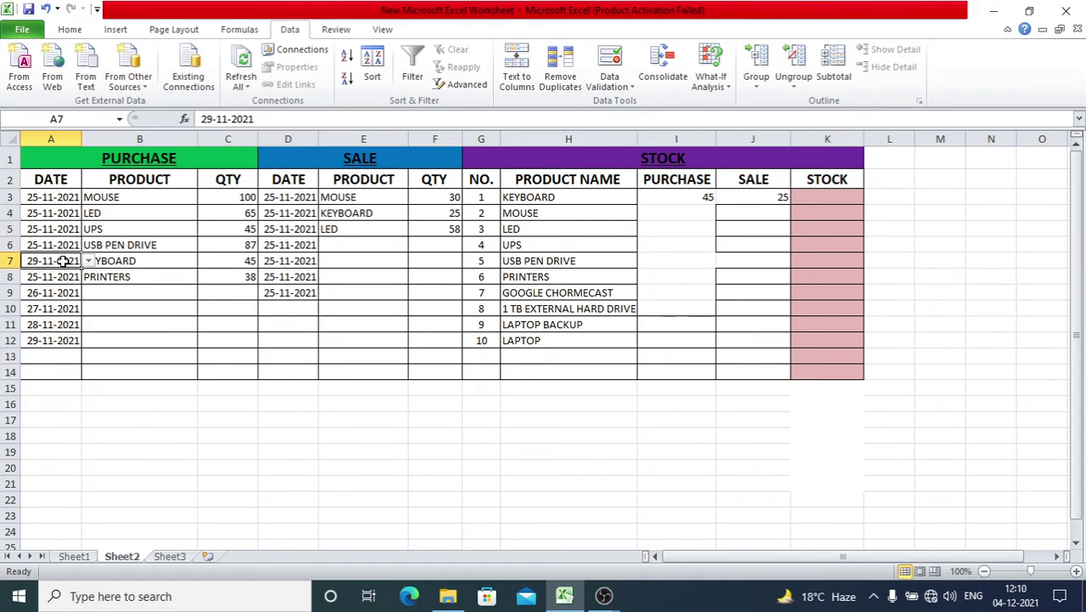
type("25-11-2021")
left_click(157, 195)
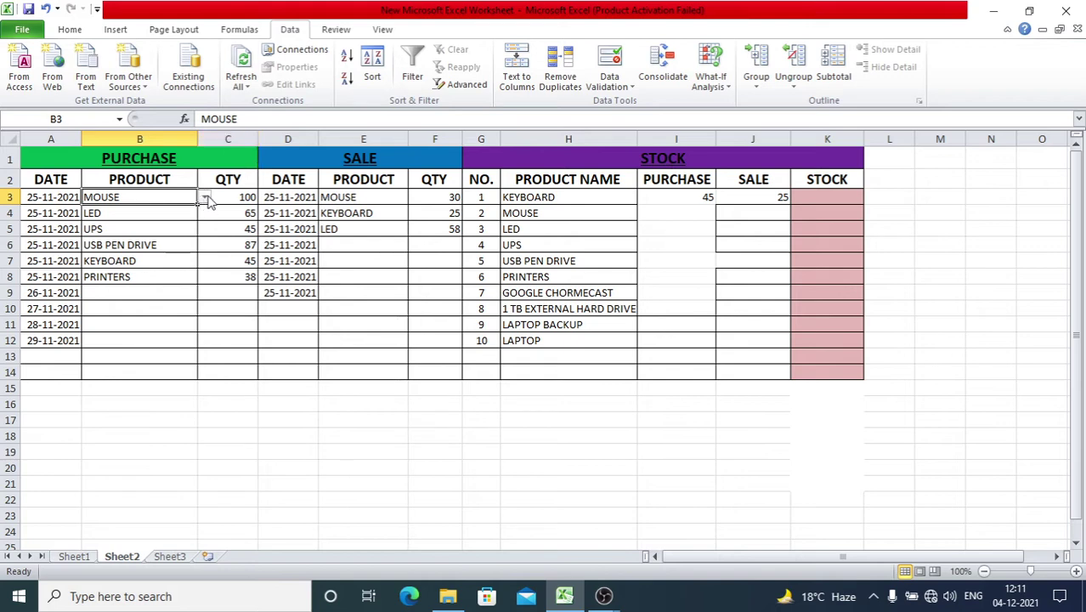
left_click(204, 197)
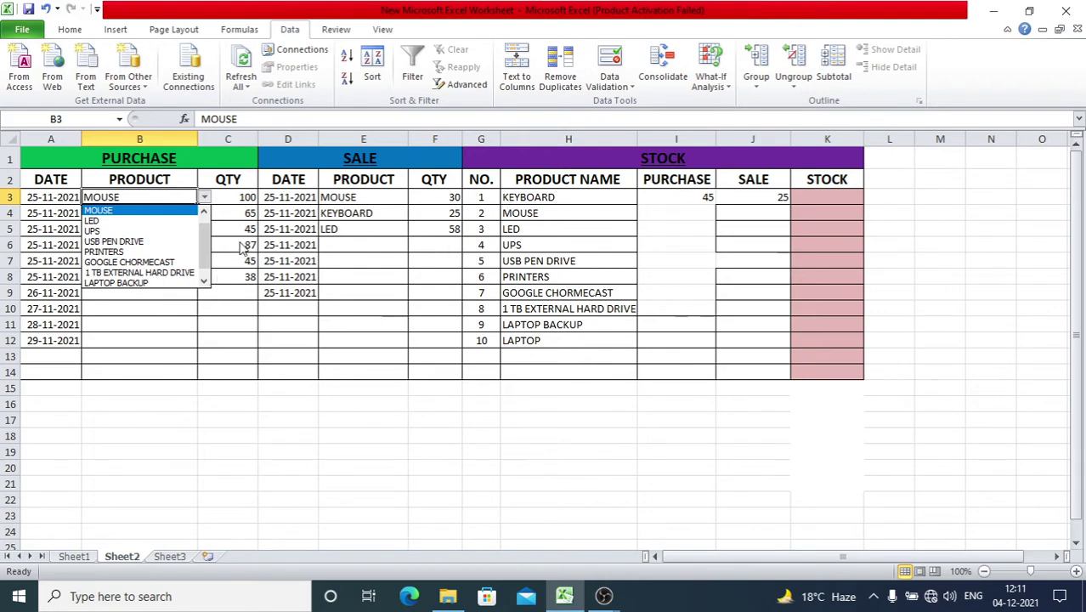
left_click(204, 210)
left_click(203, 281)
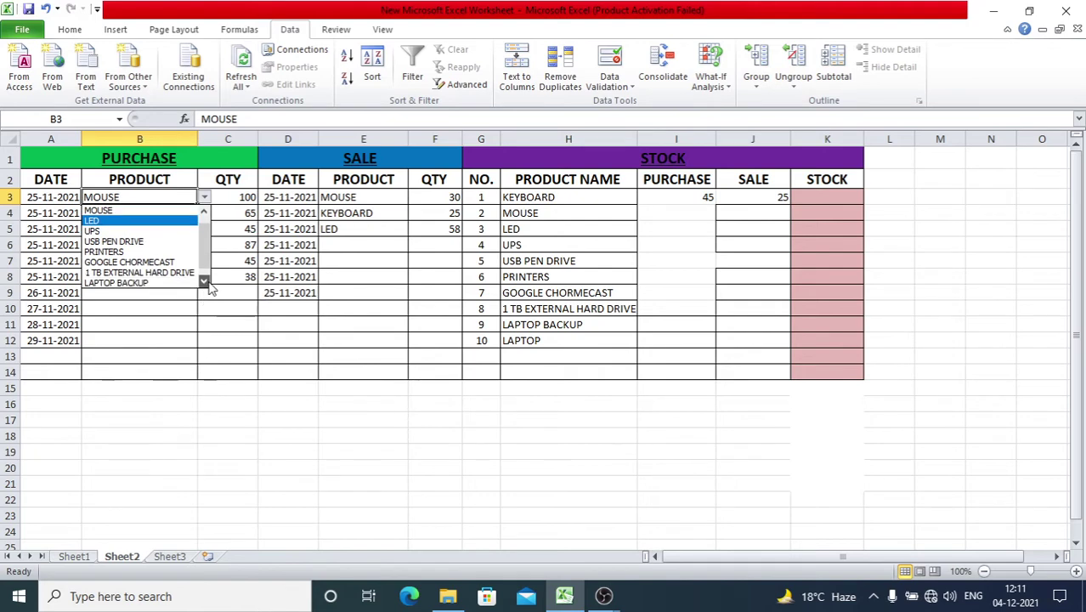
left_click(203, 281)
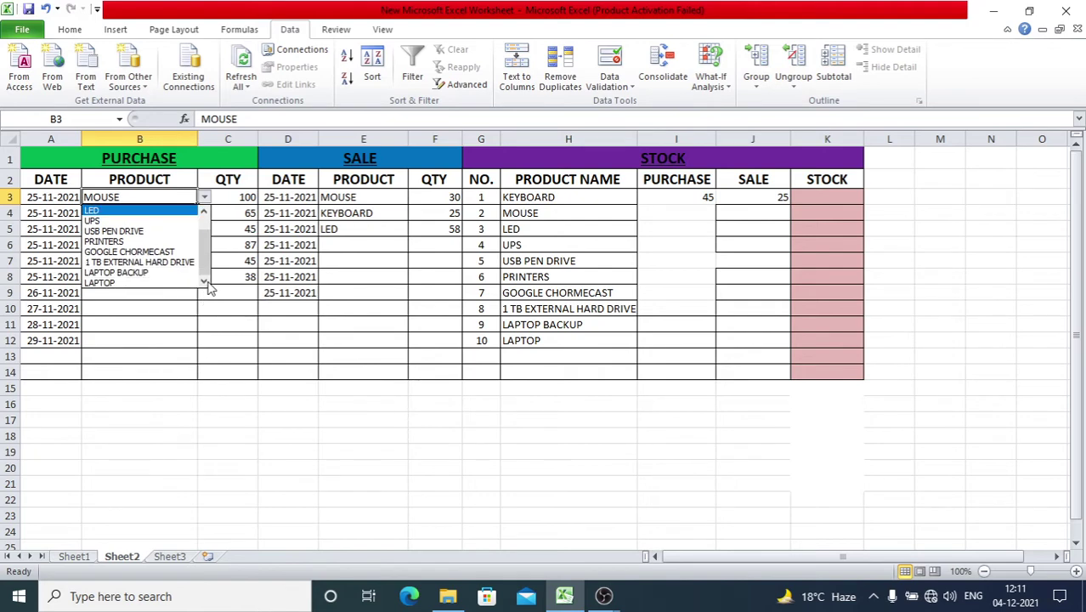
left_click(204, 211)
left_click(204, 210)
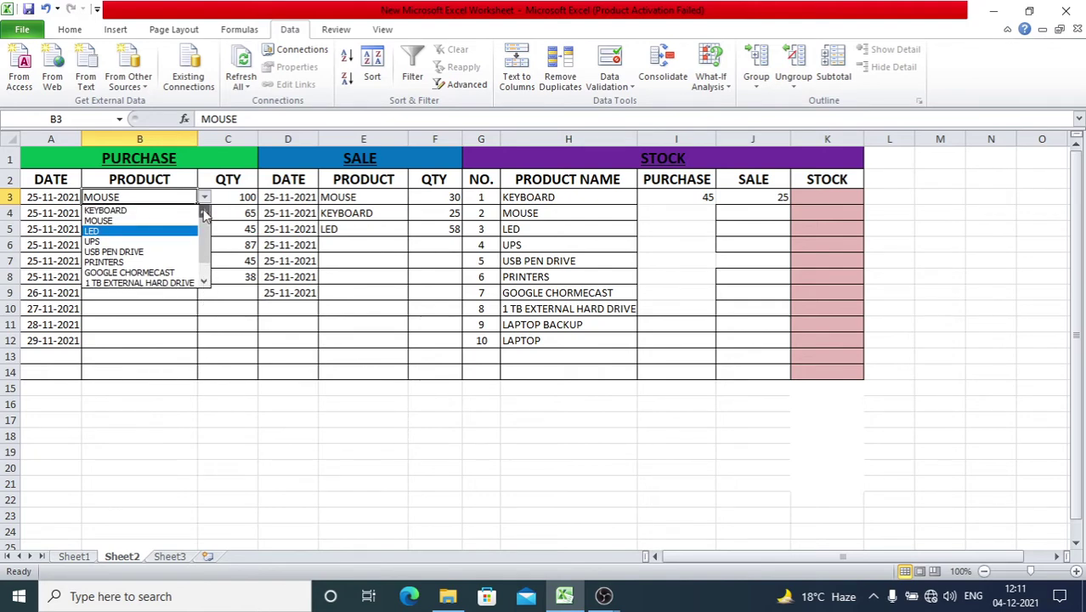
left_click(175, 194)
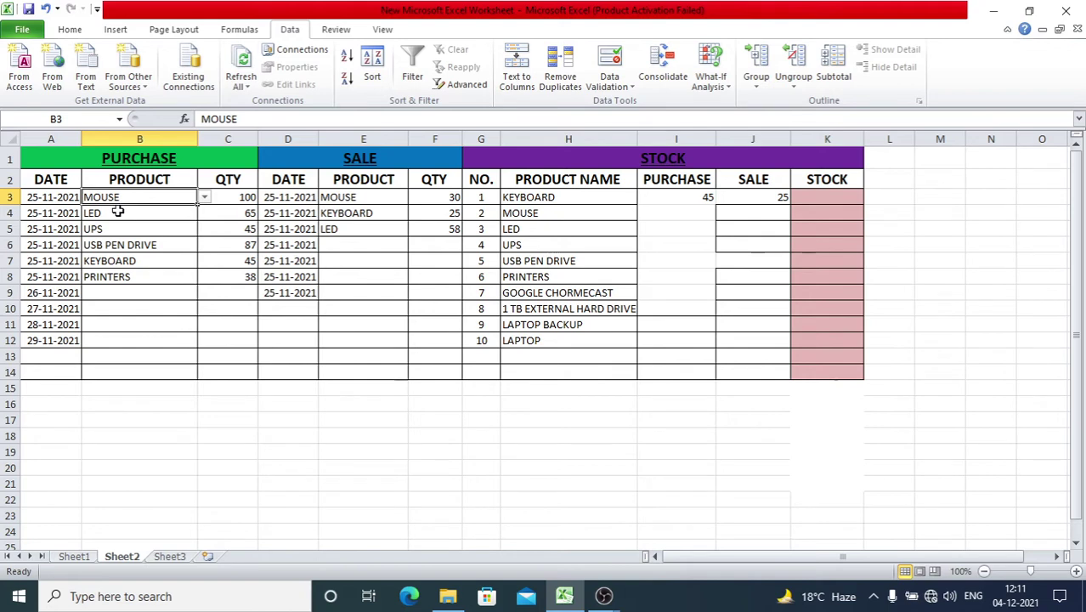
Use the product dropdowns to change B5 from UPS to PRINTERS and B8 from PRINTERS to UPS
left_click(182, 233)
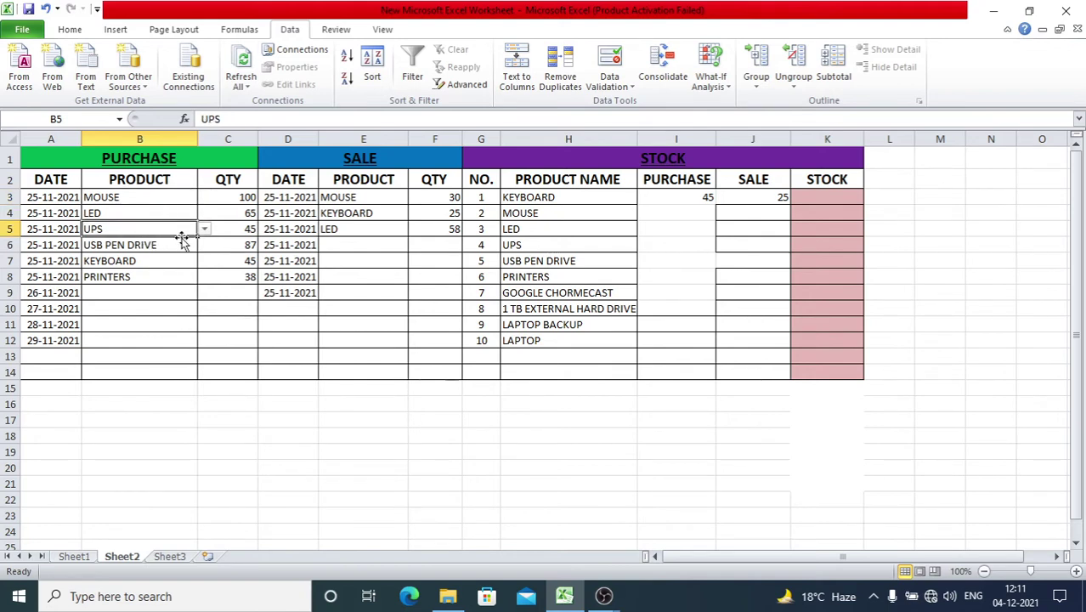
left_click(204, 229)
left_click(145, 271)
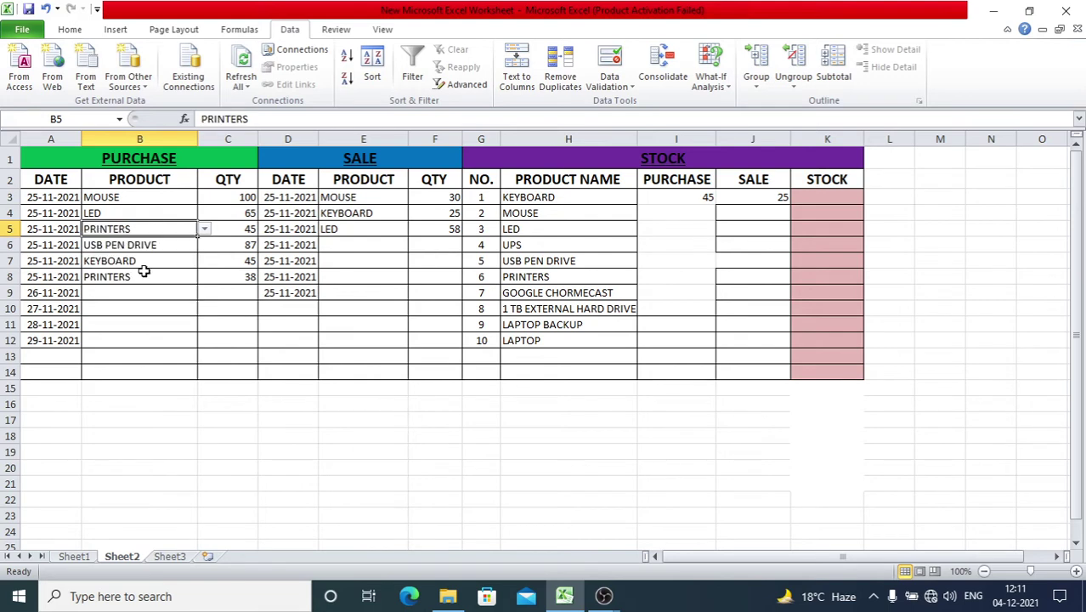
left_click(174, 277)
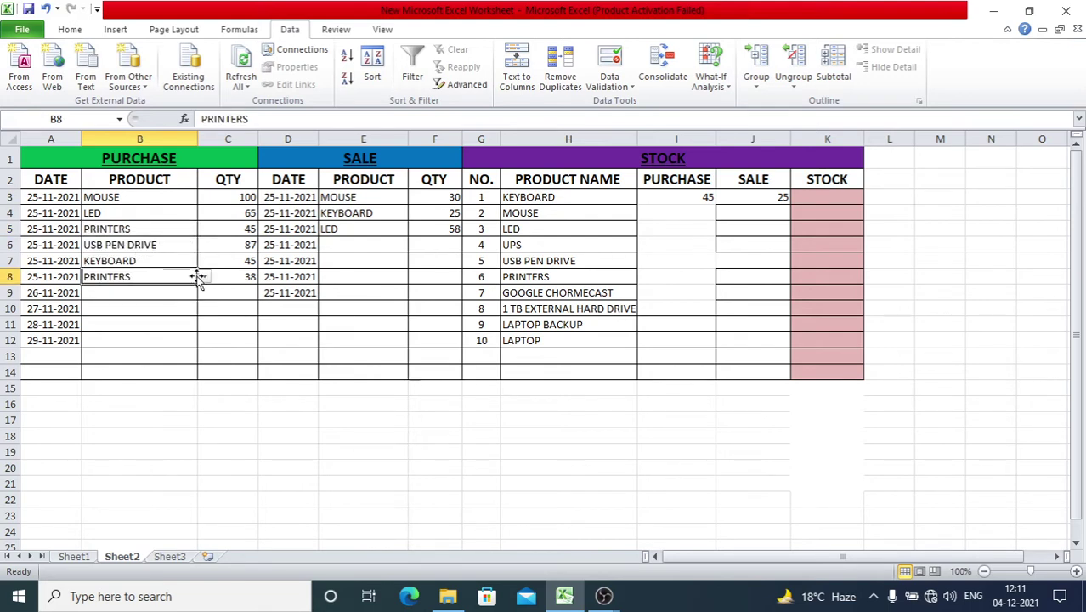
left_click(204, 278)
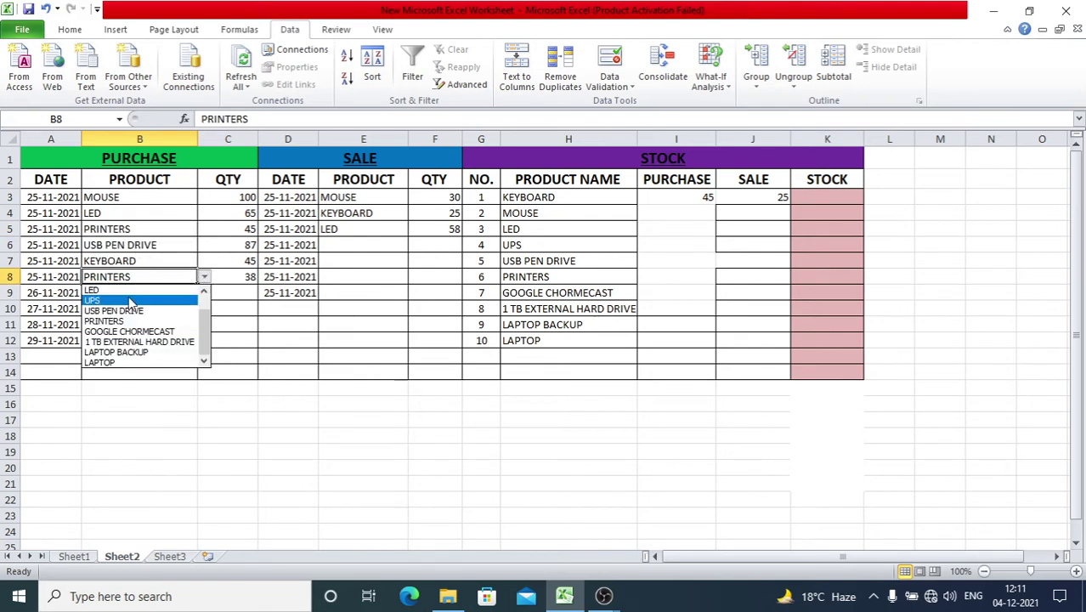
left_click(130, 301)
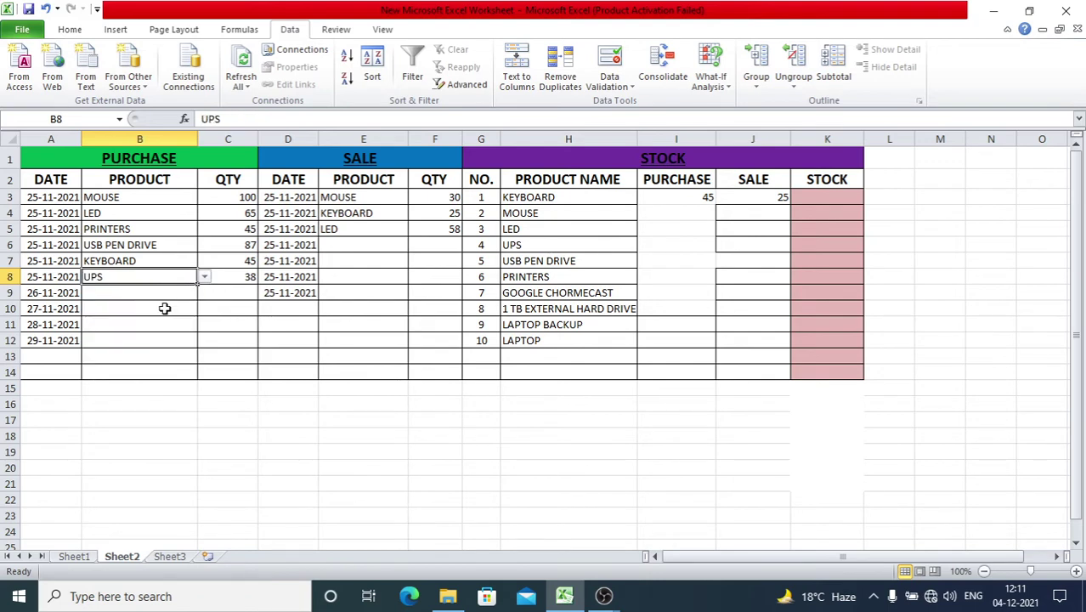
left_click(164, 307)
left_click(219, 199)
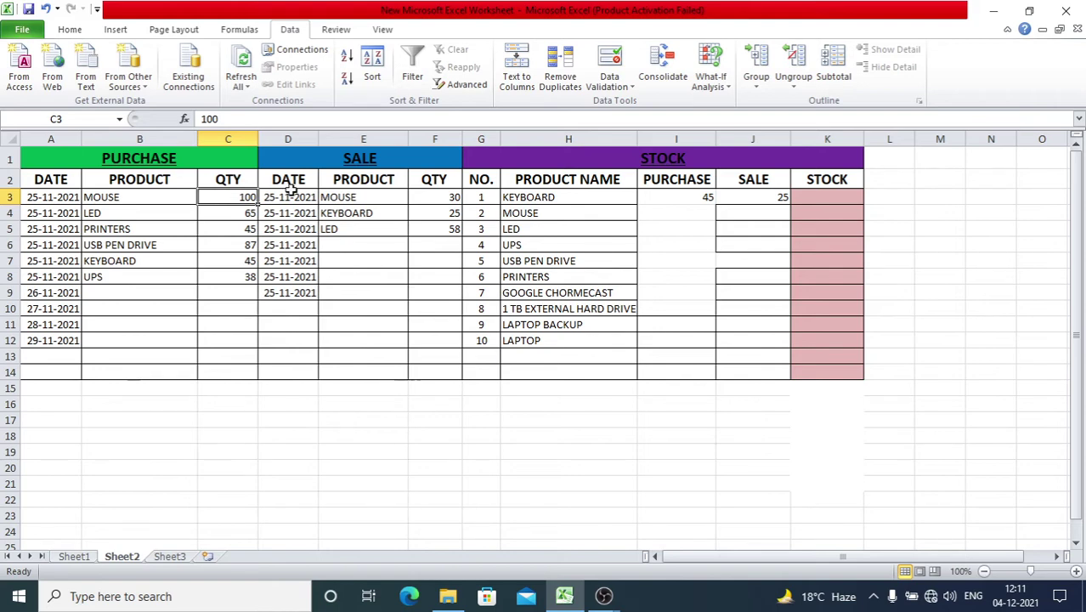
left_click(341, 197)
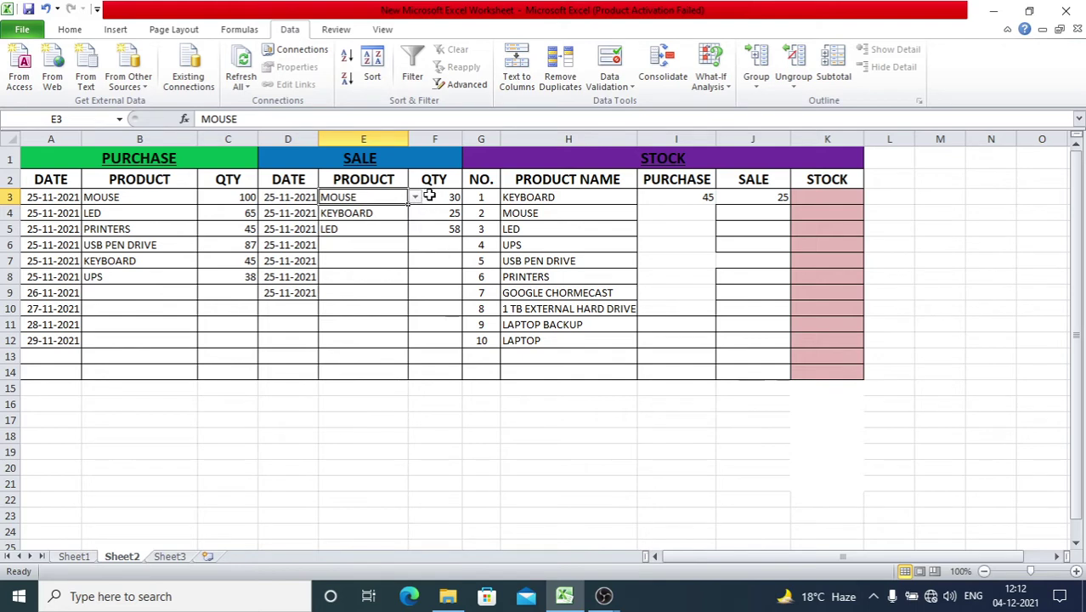
left_click(429, 197)
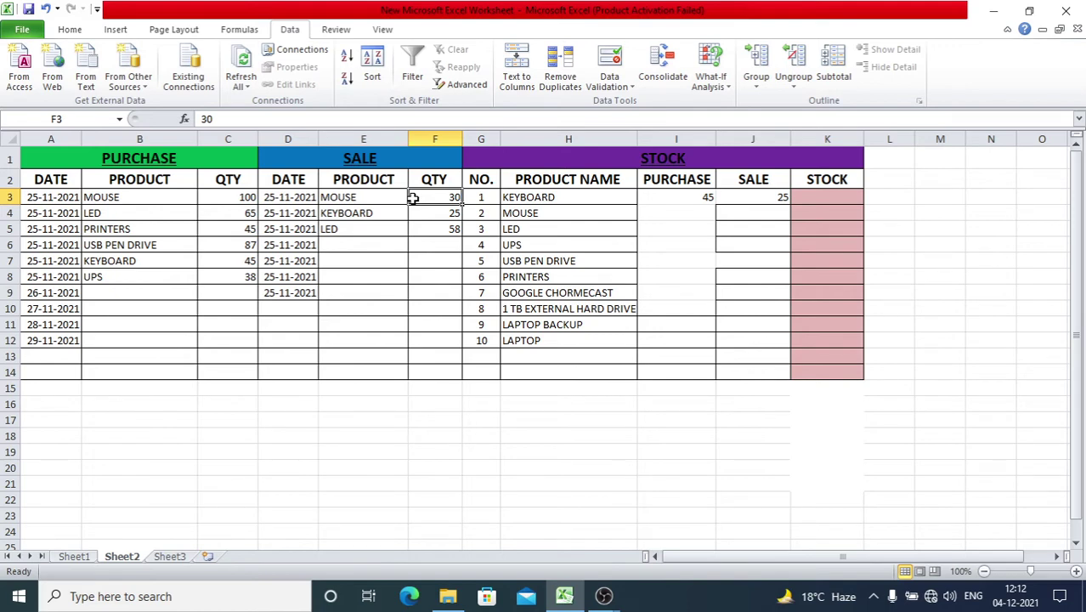
left_click(660, 197)
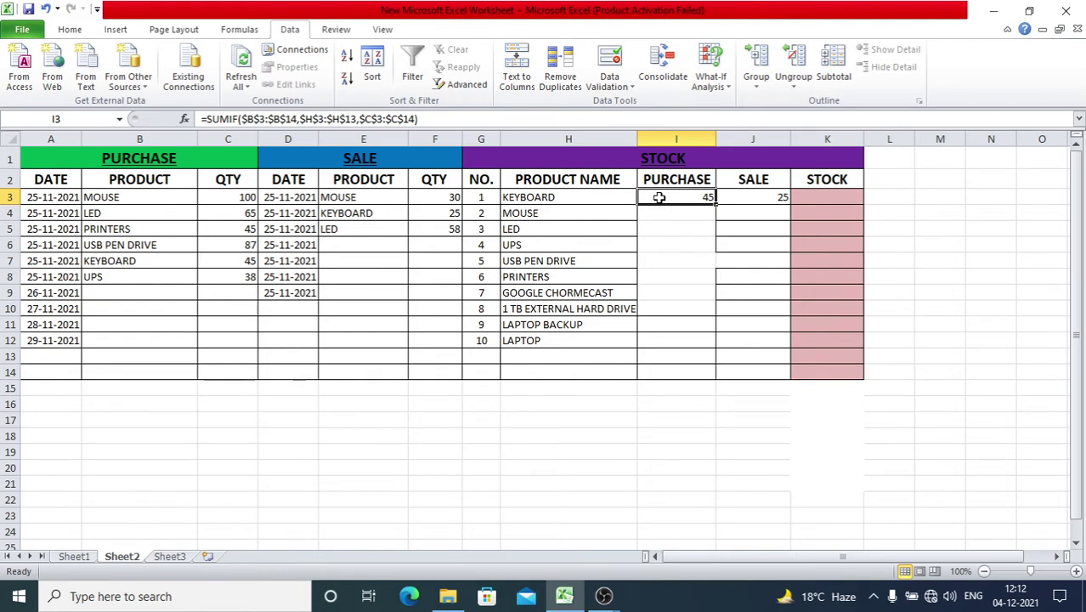
type("=")
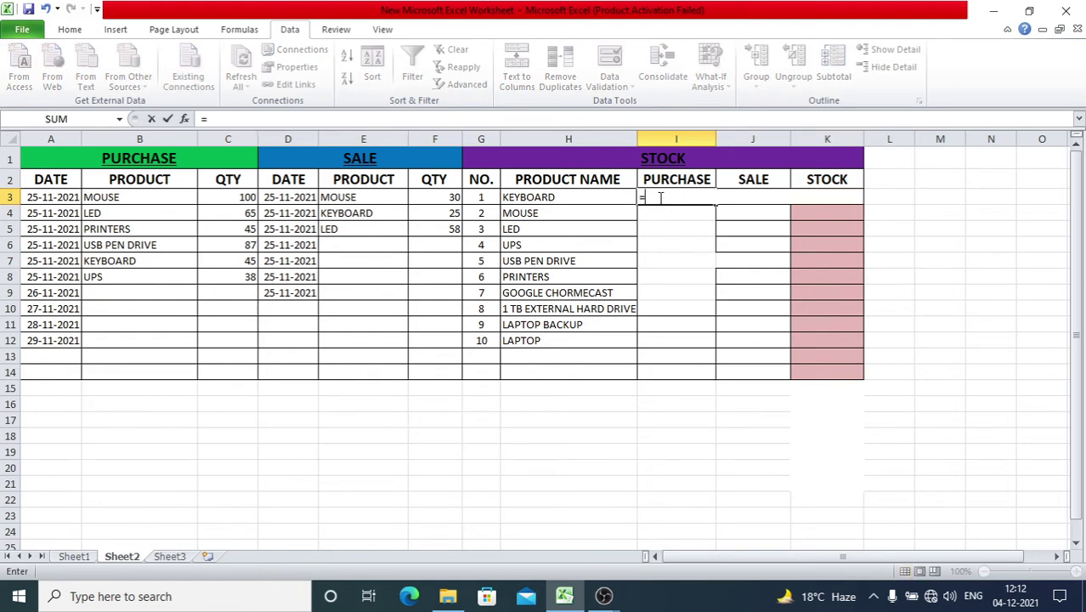
type("SUMIF")
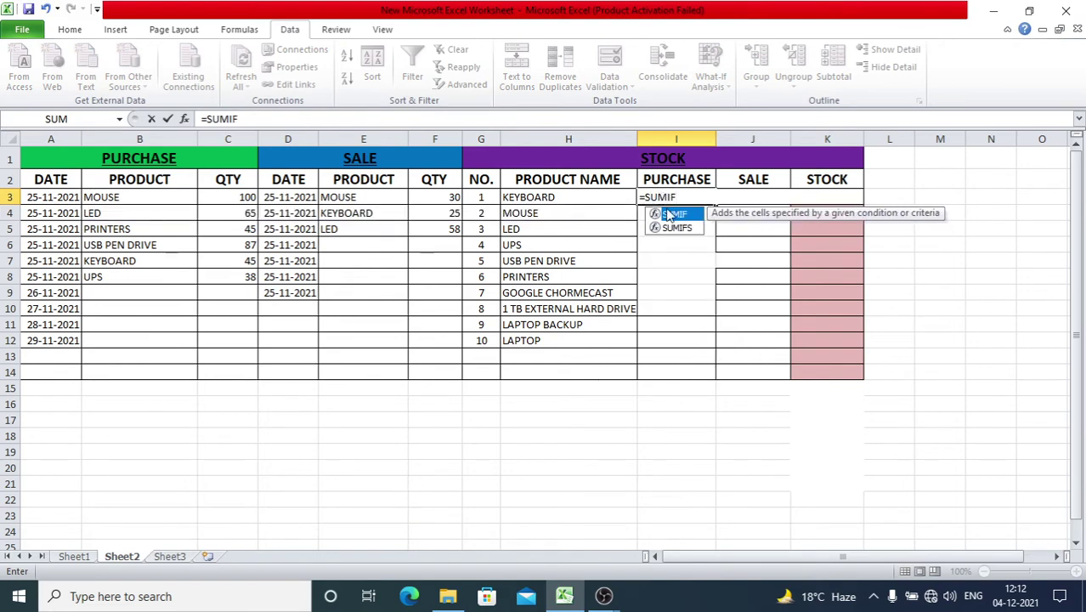
Enter =SUMIF($B$3:$B$14,$H$3:$H$14,$C$3:$C$14) in I3 for the KEYBOARD purchase total
double_click(677, 215)
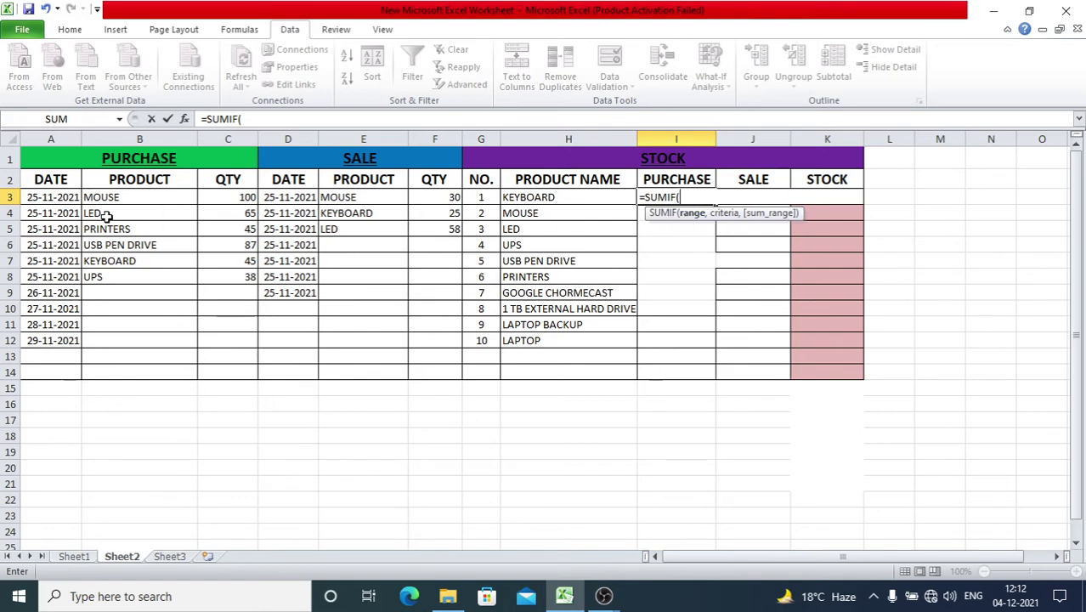
left_click(125, 201)
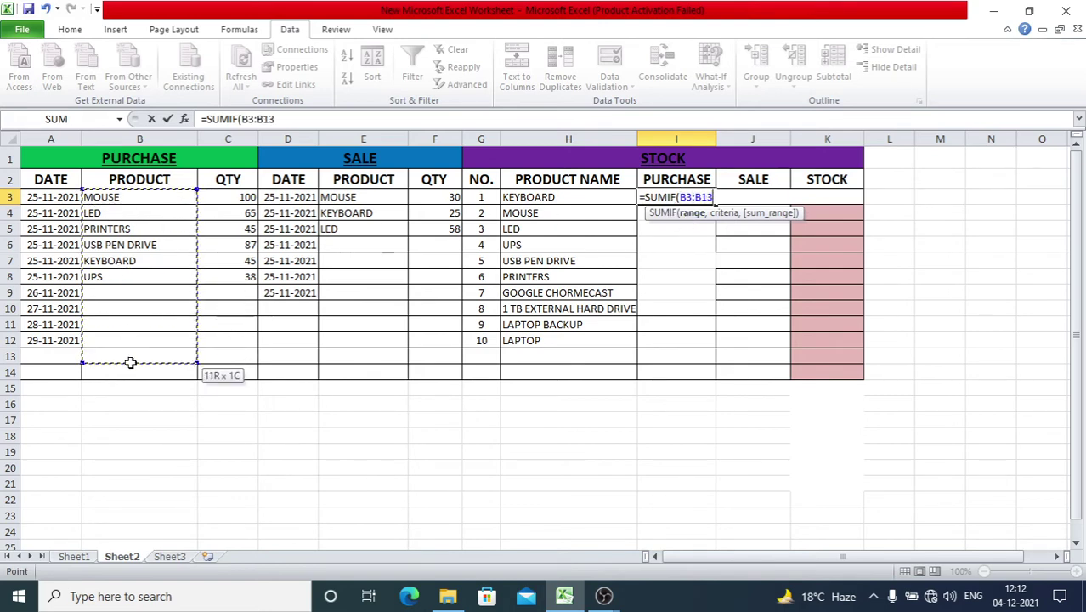
left_click_drag(128, 206, 133, 374)
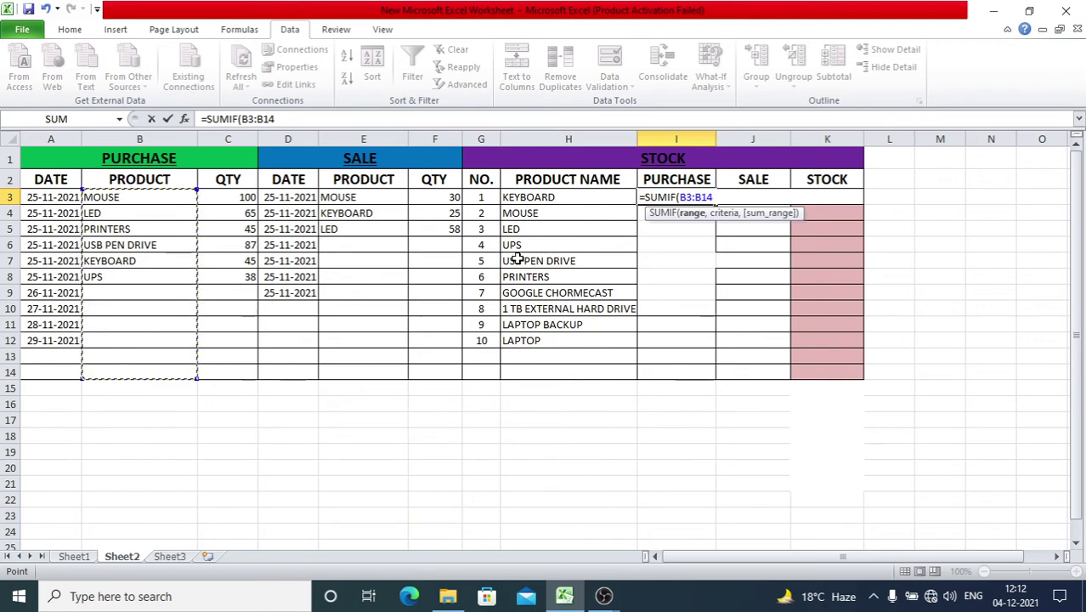
key("F4")
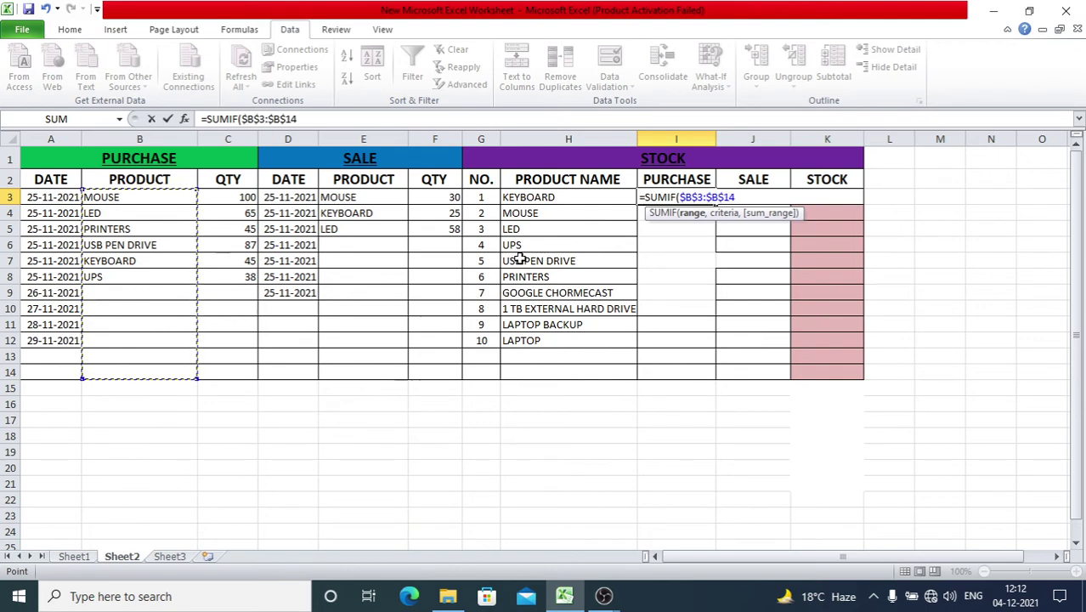
type(",")
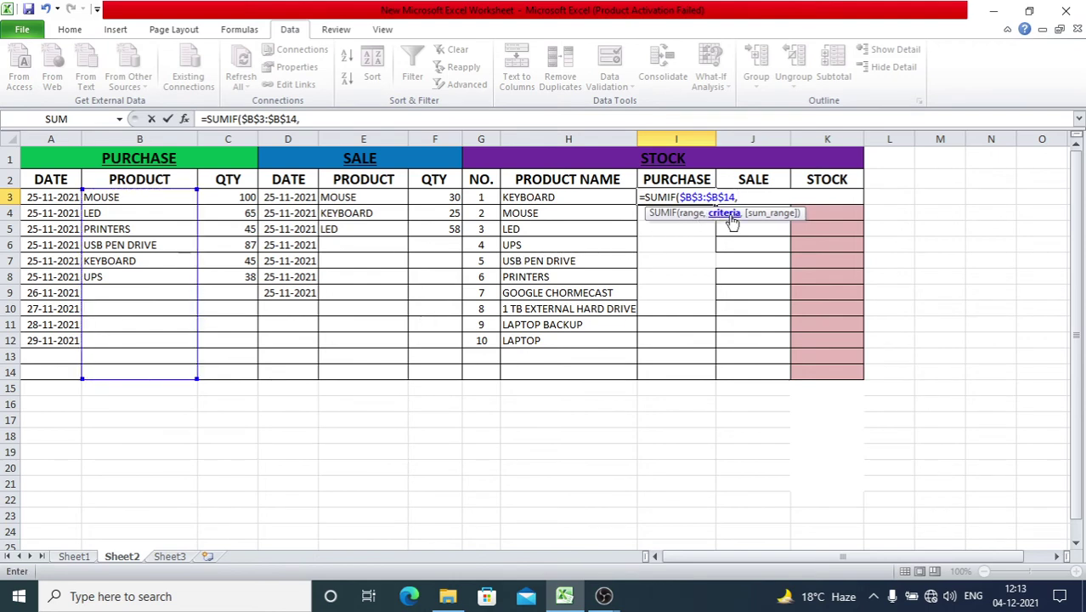
left_click_drag(552, 197, 586, 353)
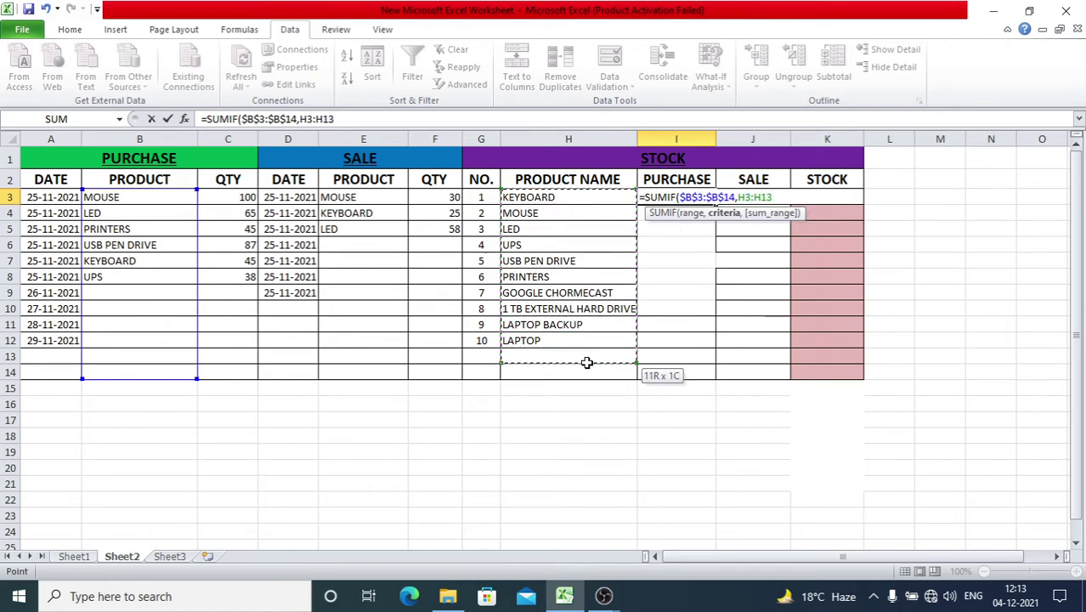
left_click_drag(587, 354, 586, 371)
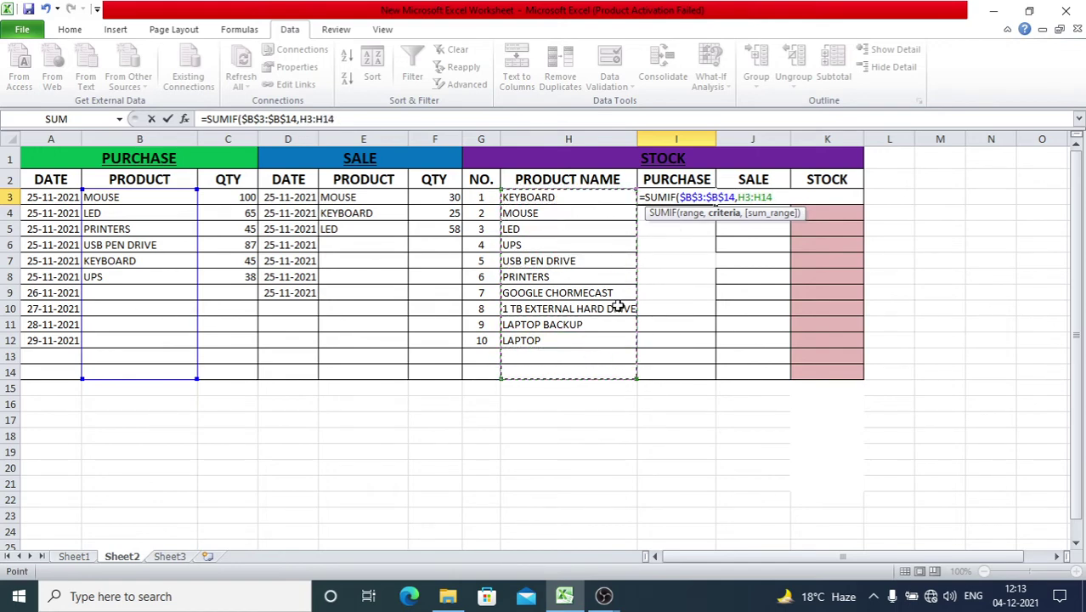
key("F4")
type("$H$14,")
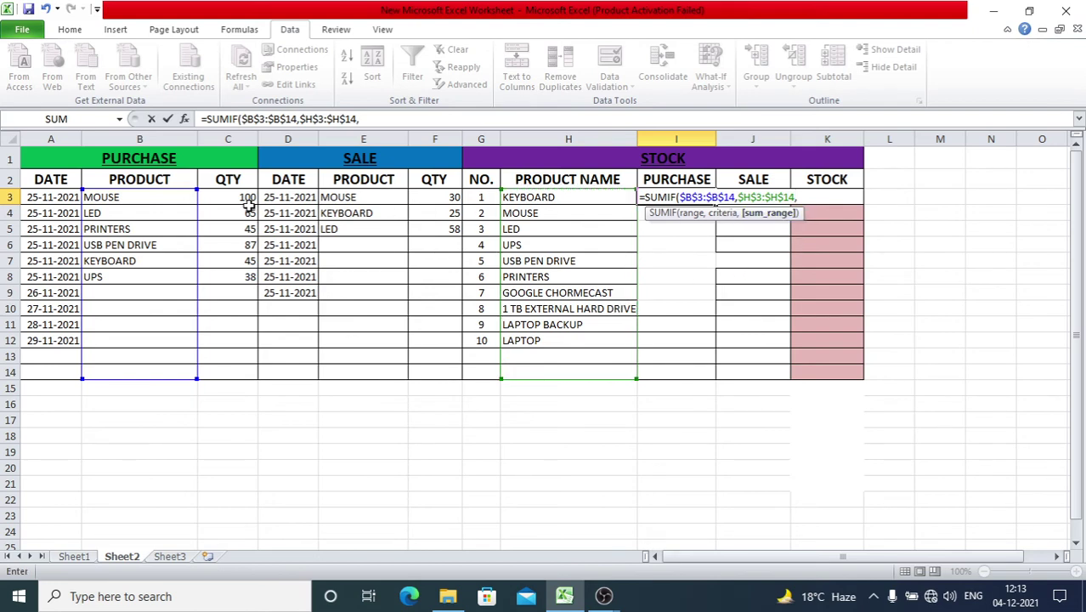
left_click_drag(248, 204, 247, 379)
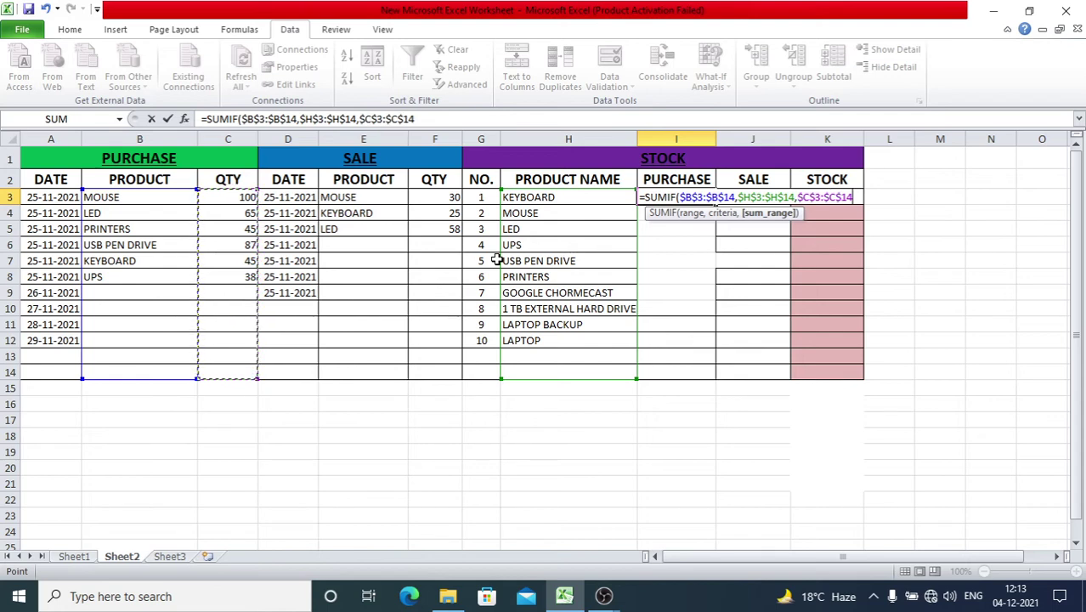
key("Return")
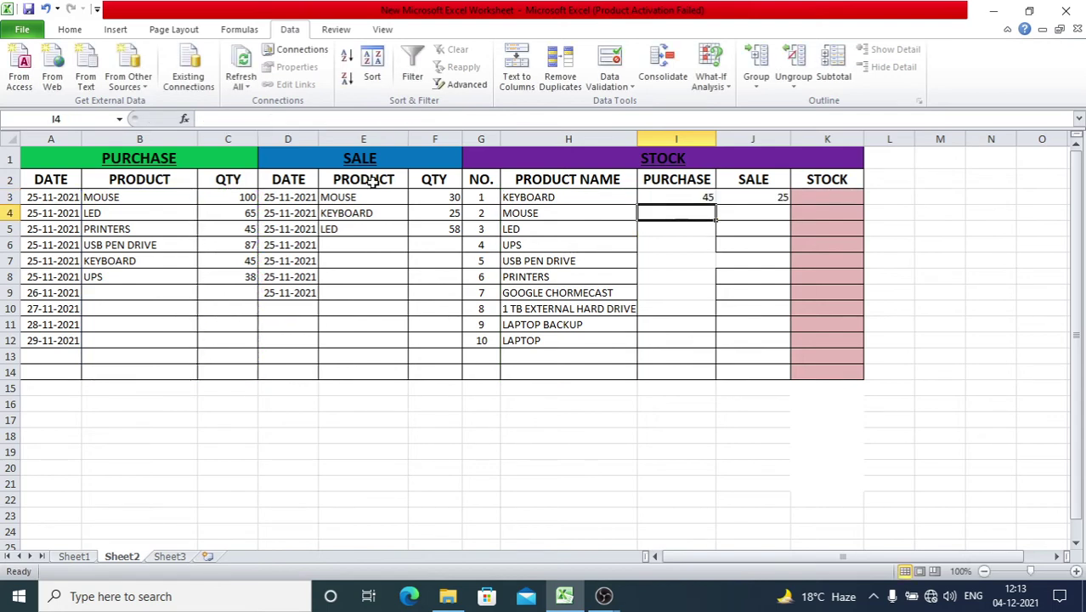
Fill I3's SUMIF down to I13, giving 100, 65, 38, 87, 45, then zeros
left_click(668, 197)
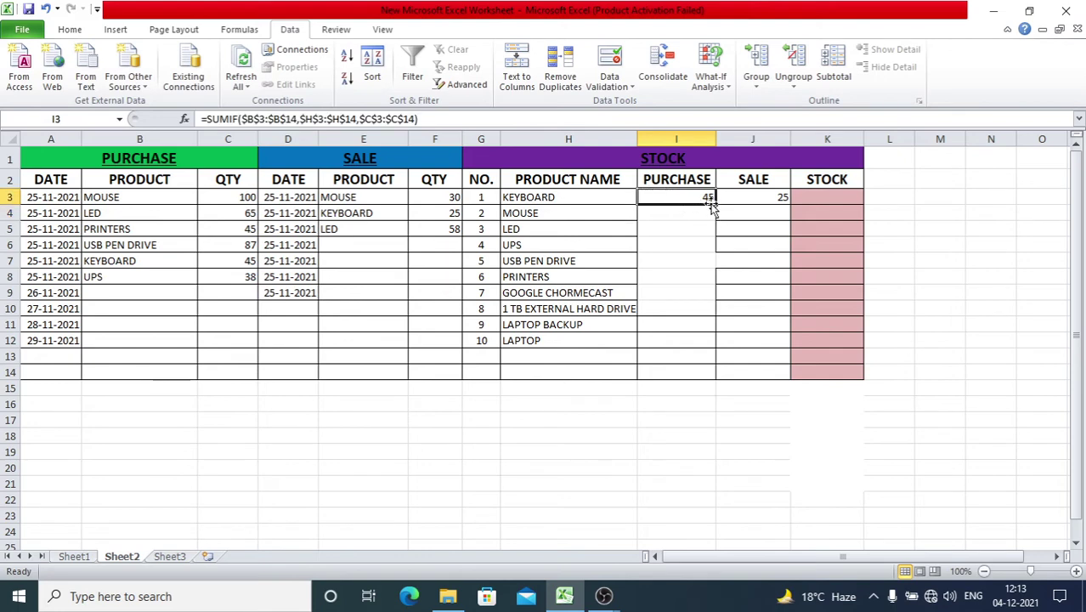
left_click_drag(716, 202, 716, 315)
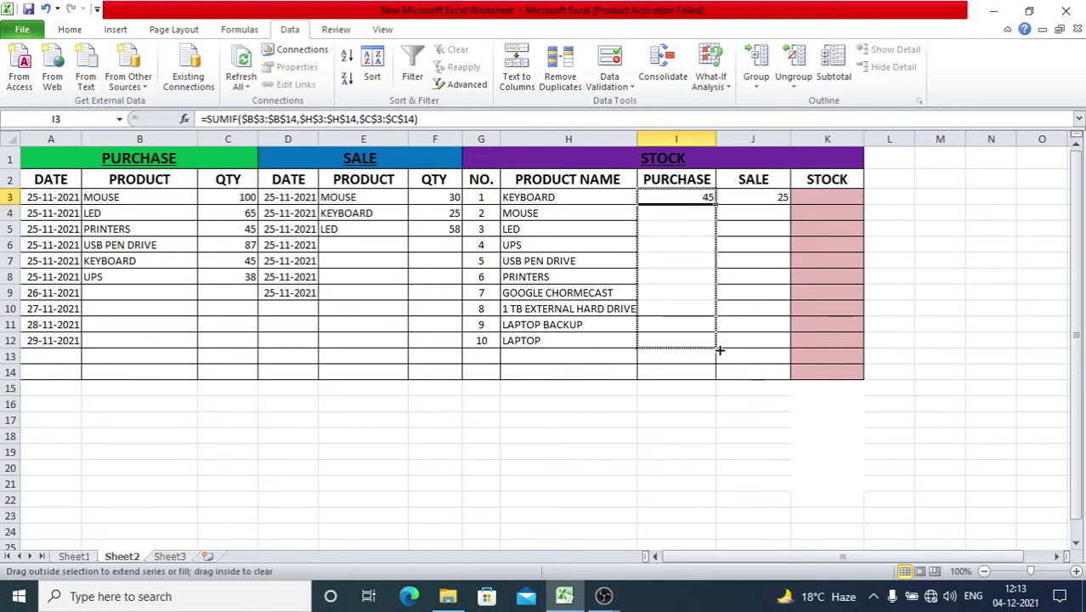
left_click_drag(716, 316, 718, 362)
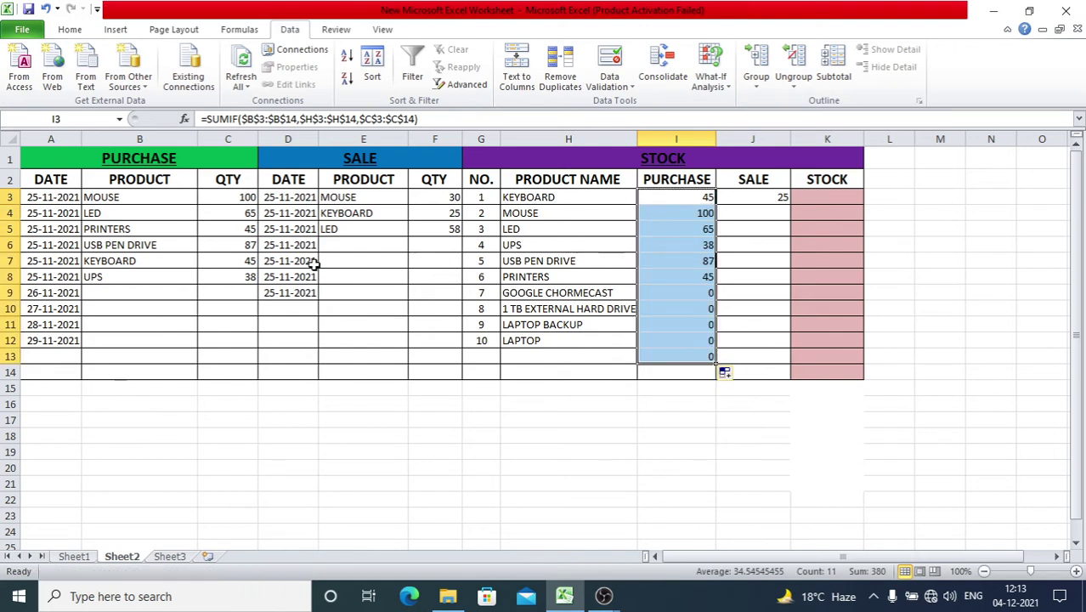
left_click(365, 260)
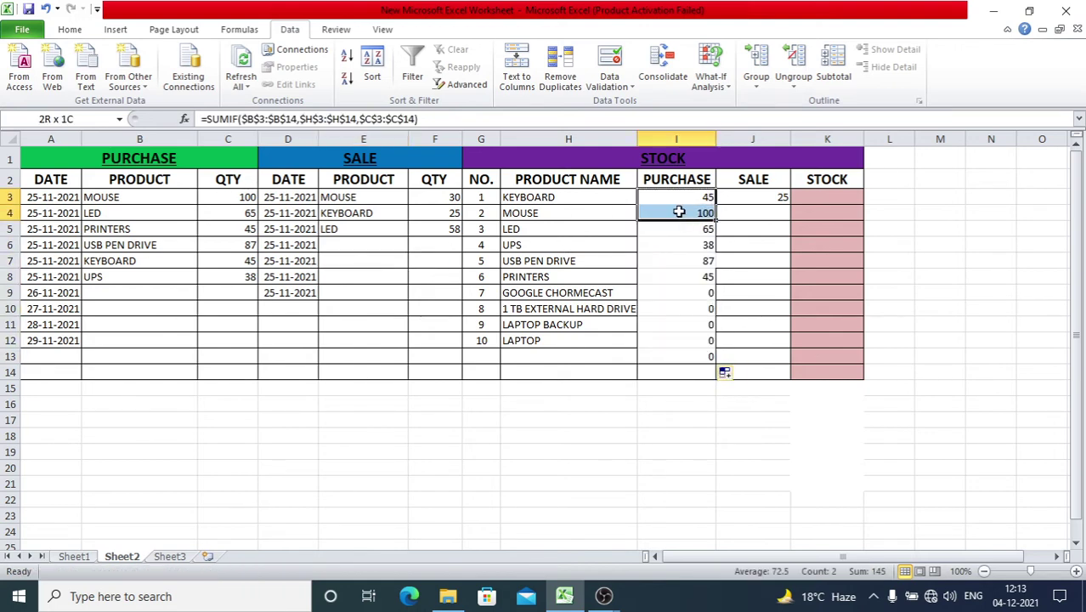
left_click_drag(674, 200, 677, 222)
left_click(682, 194)
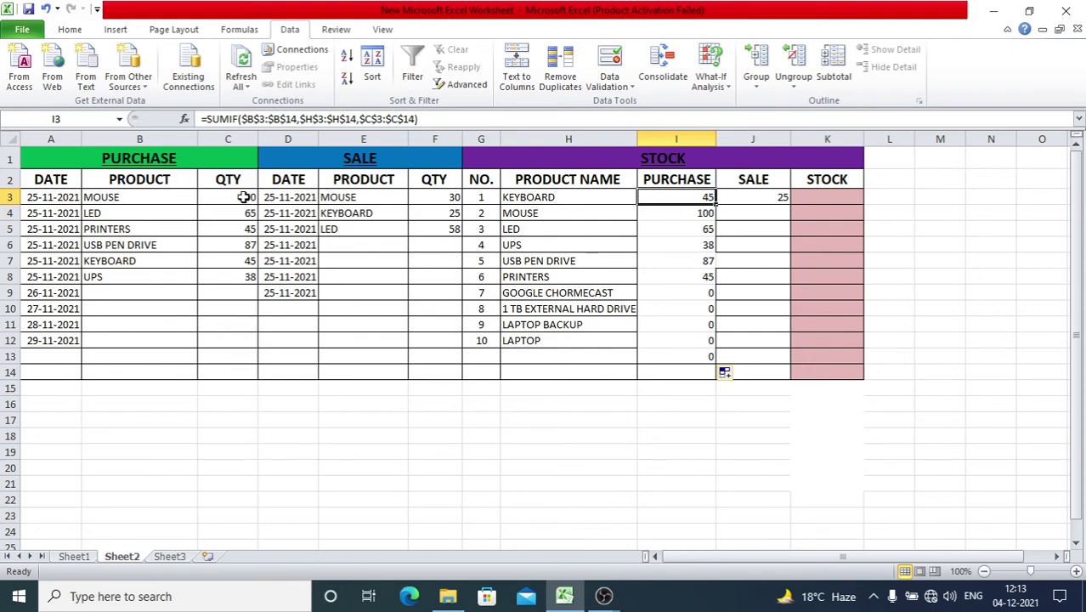
Fill J3's SUMIF down to J11, giving 25, 30, 58, then zeros
left_click(740, 197)
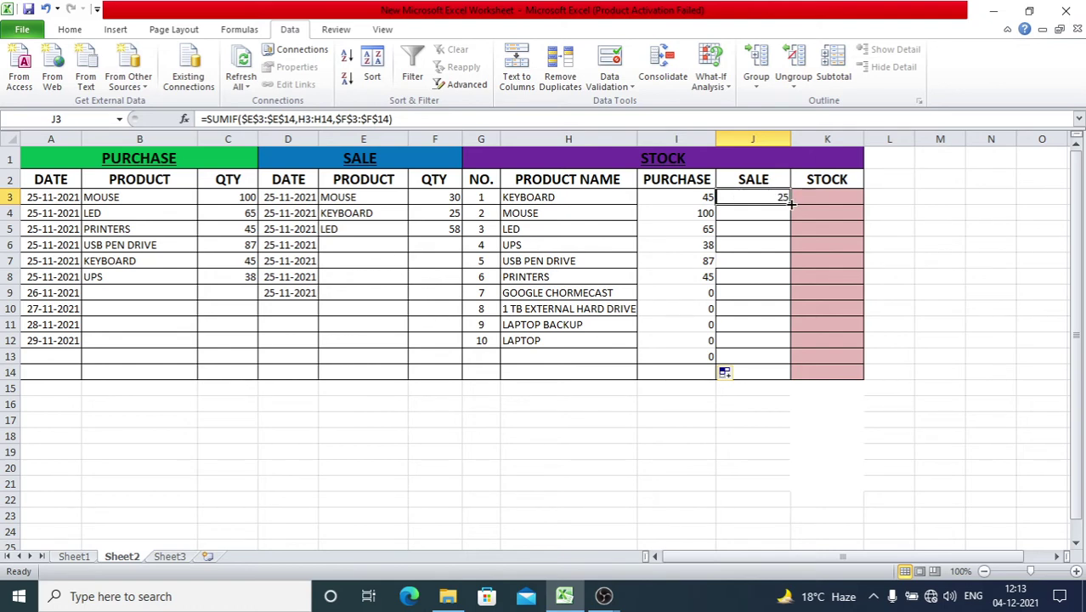
left_click_drag(791, 198, 791, 326)
left_click(754, 213)
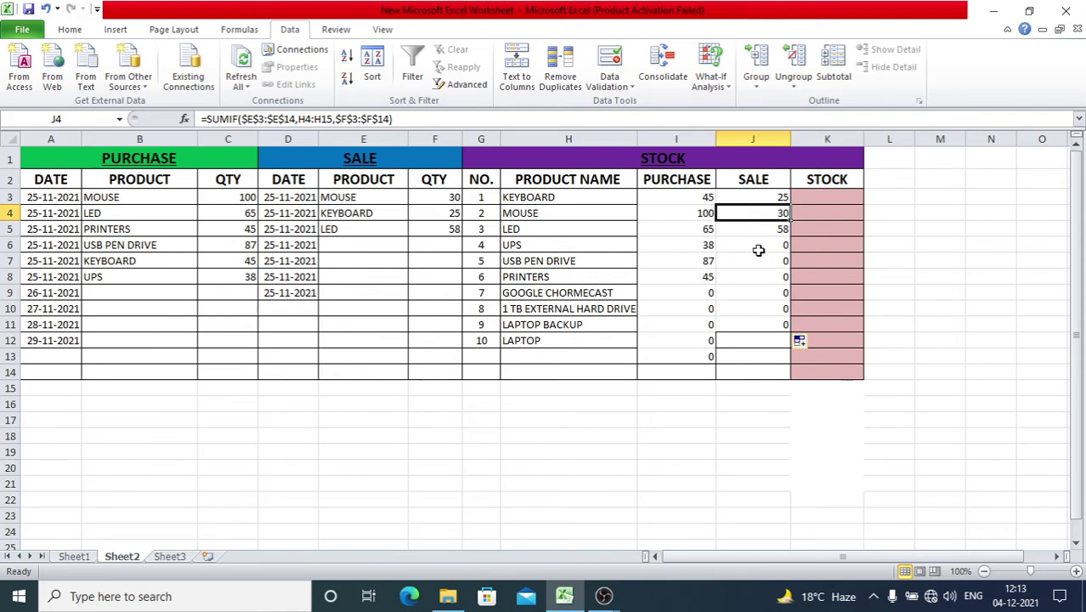
left_click(823, 196)
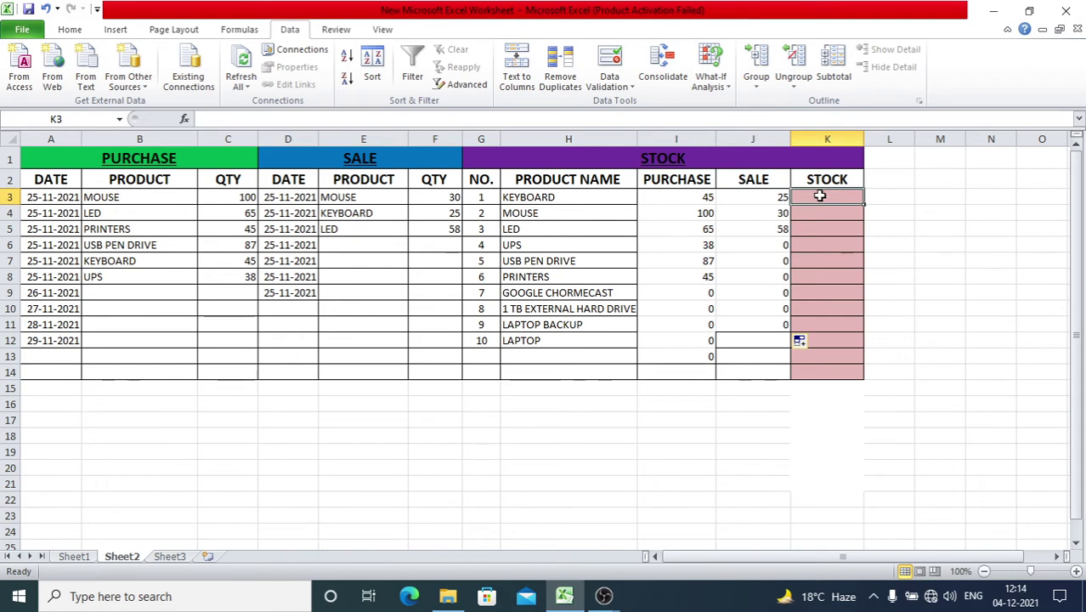
Enter =I3-J3 in K3 so KEYBOARD shows 20 units in stock
type("=")
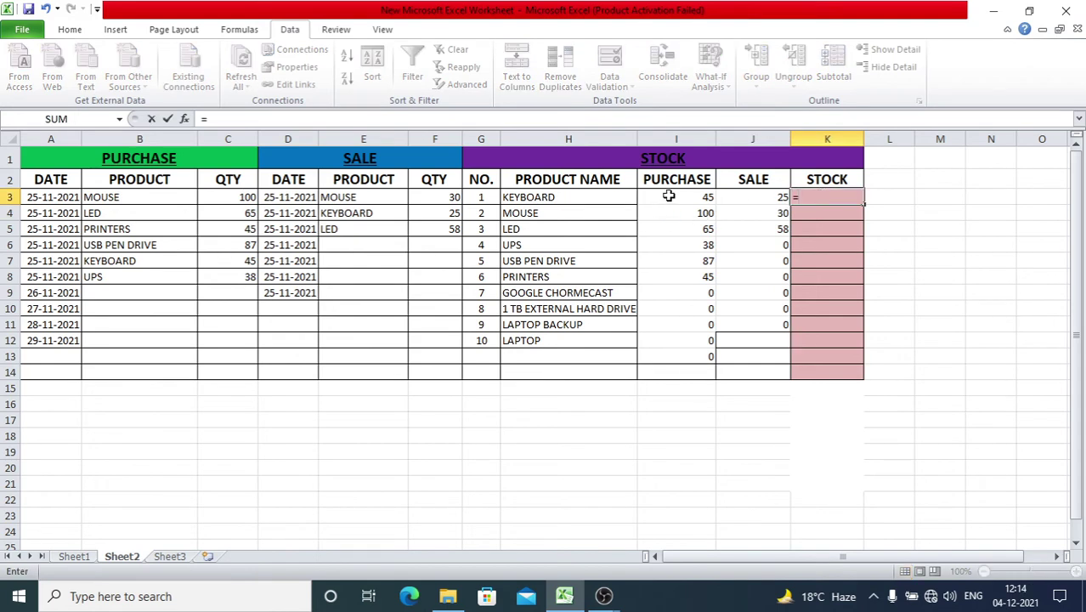
left_click(677, 198)
type("-")
left_click(747, 195)
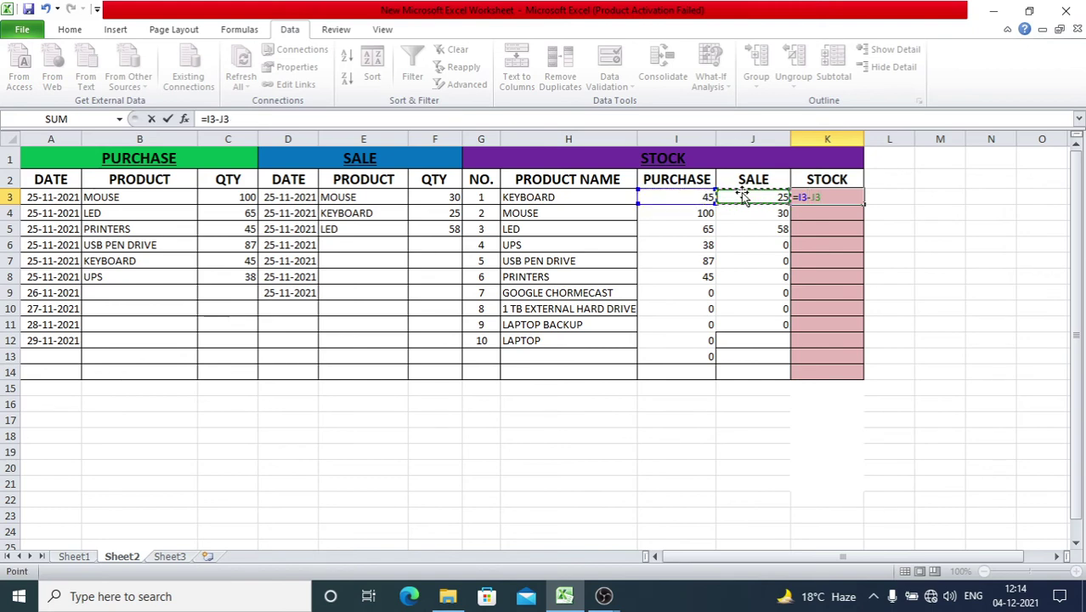
key("Return")
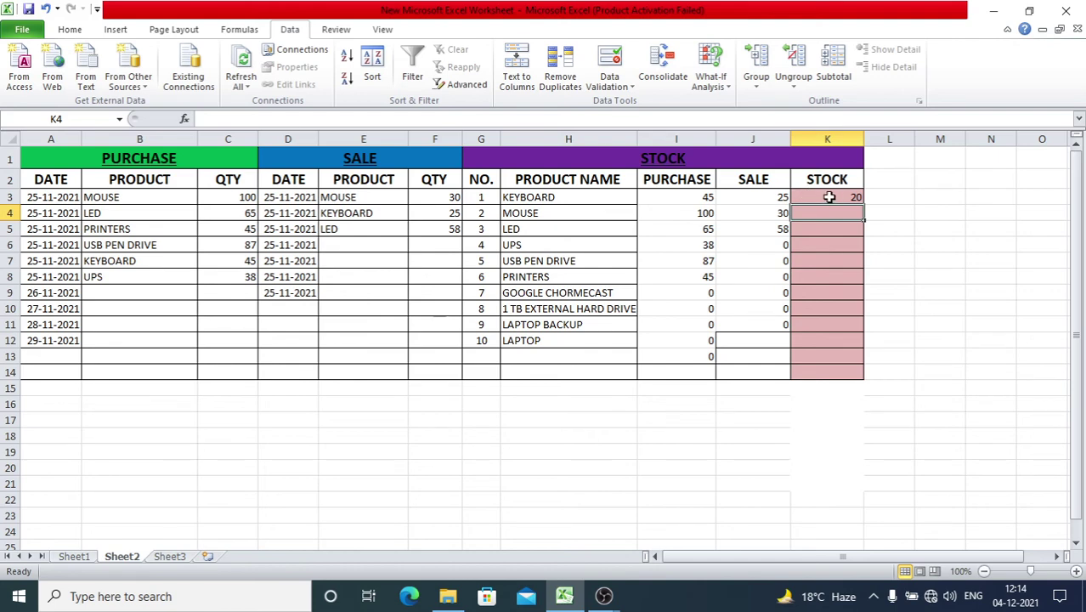
Fill K3's stock formula down to K9 (20, 70, 7, 38, 87, 45, 0), then return to OBS Studio
left_click(828, 197)
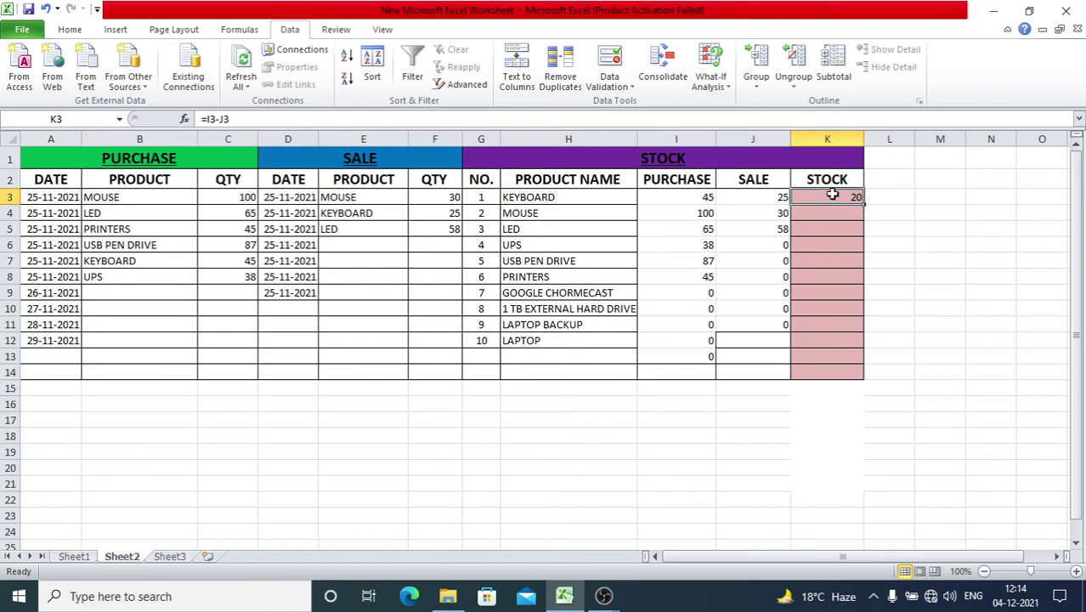
key("Return")
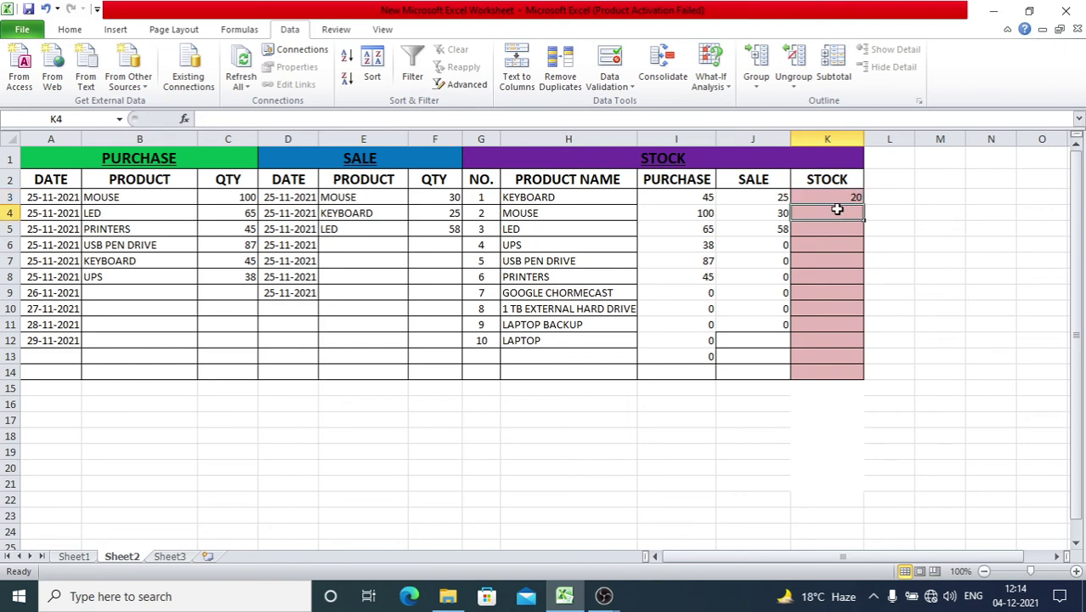
left_click(843, 198)
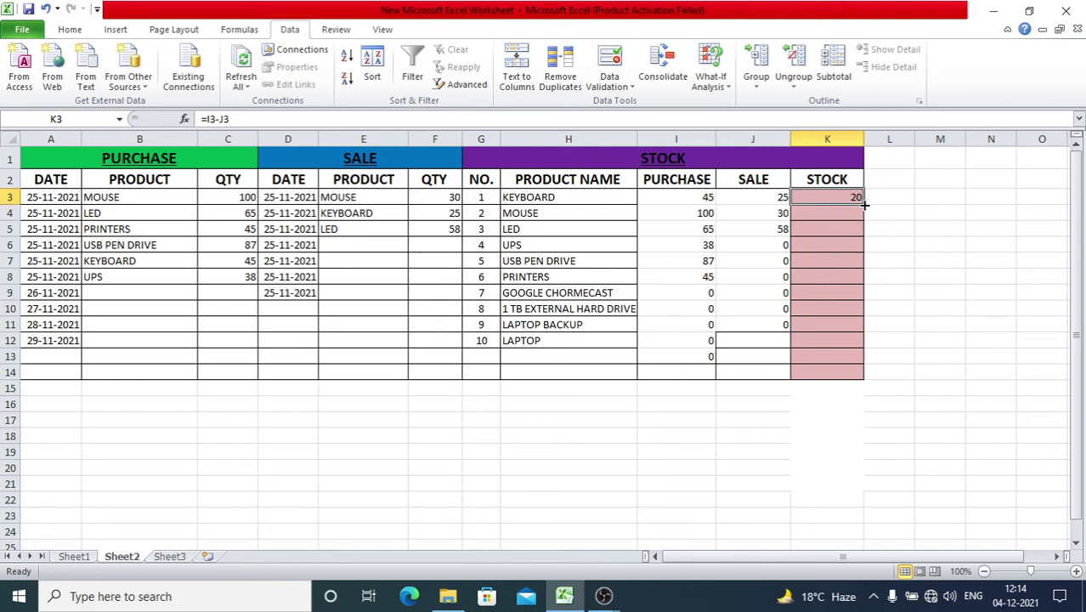
left_click_drag(866, 204, 861, 301)
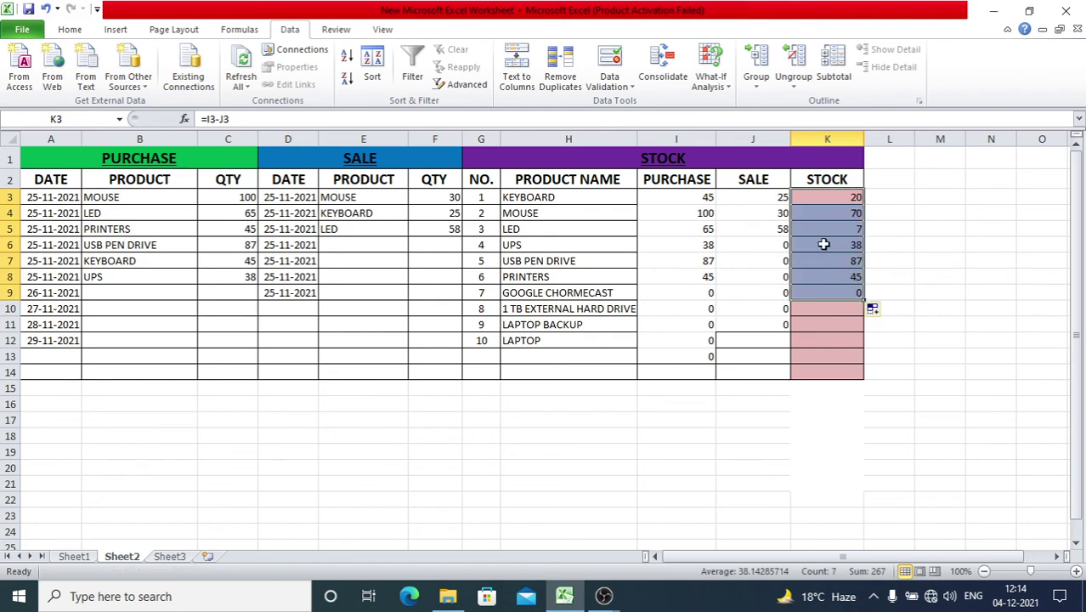
left_click(749, 228)
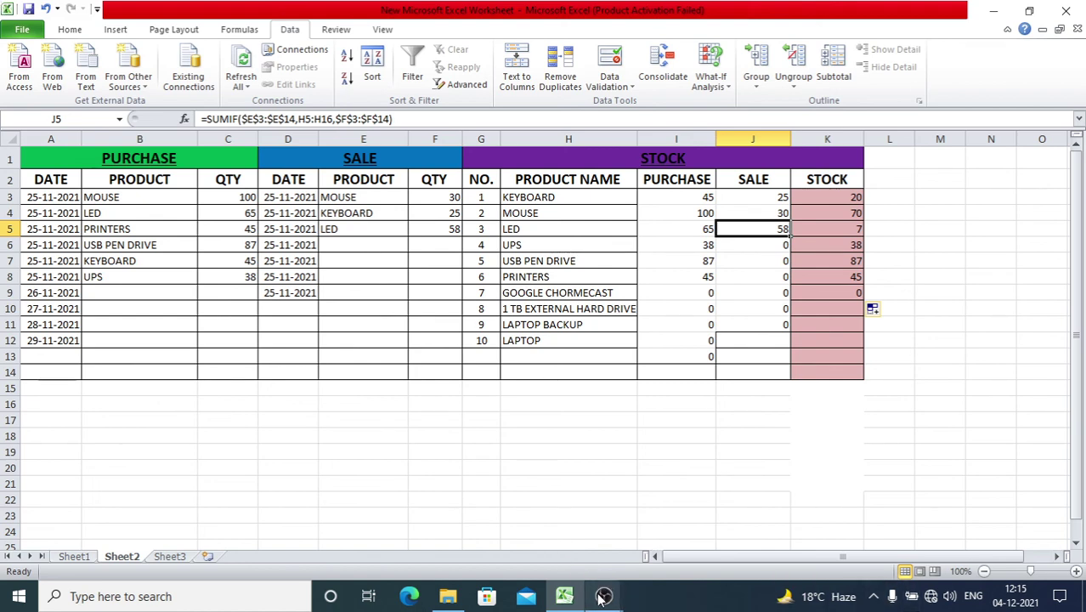
mouse_move(599, 597)
left_click(514, 509)
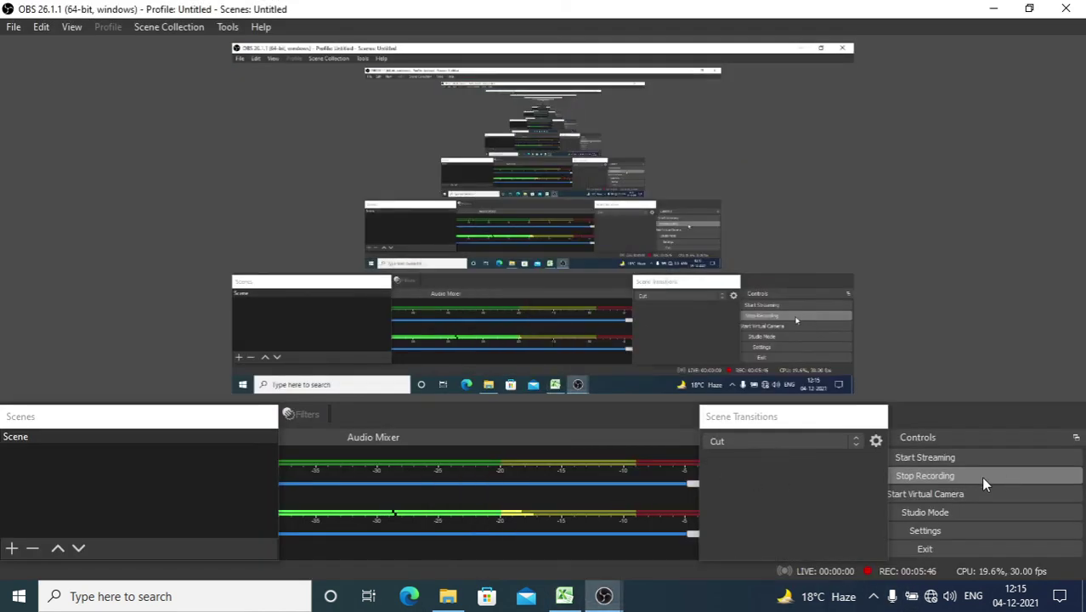